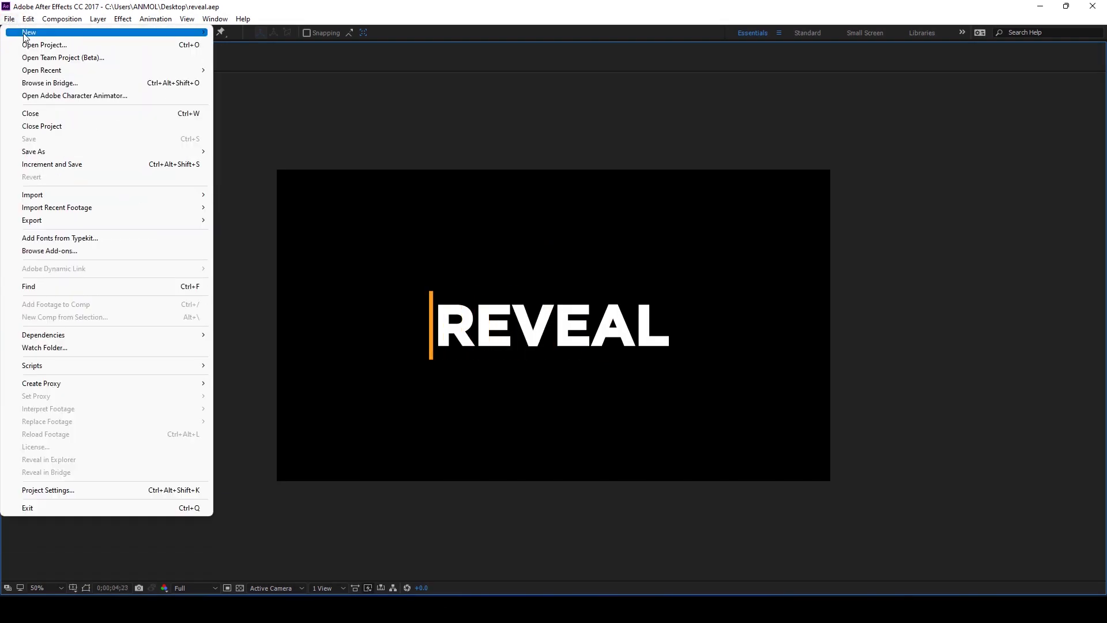
- Start a new project and create the 'reveal' composition: HDTV 1080 29.97 preset, 10 seconds long
{"action": "mouse_move", "coordinate": [108, 33]}
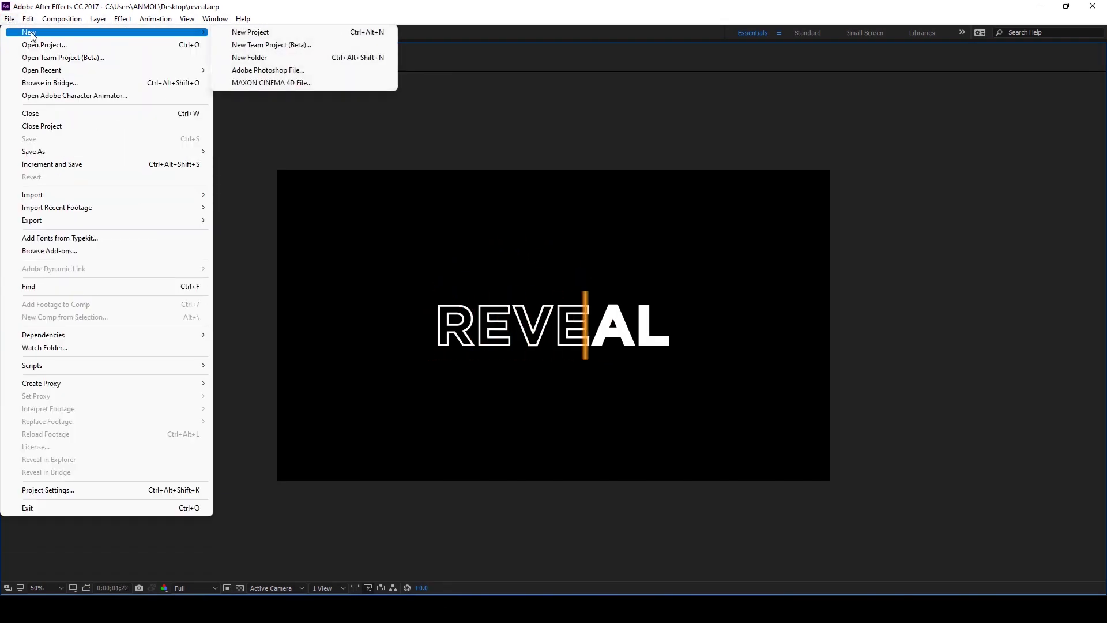
{"action": "left_click", "coordinate": [264, 34]}
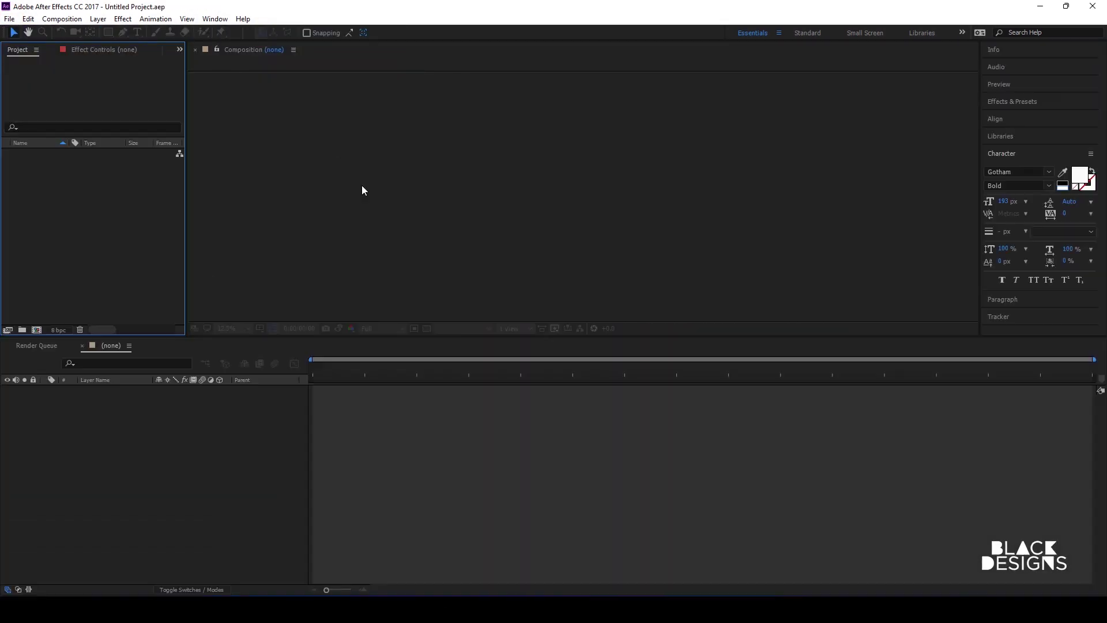
{"action": "key", "text": "ctrl+n"}
{"action": "type", "text": "reveal"}
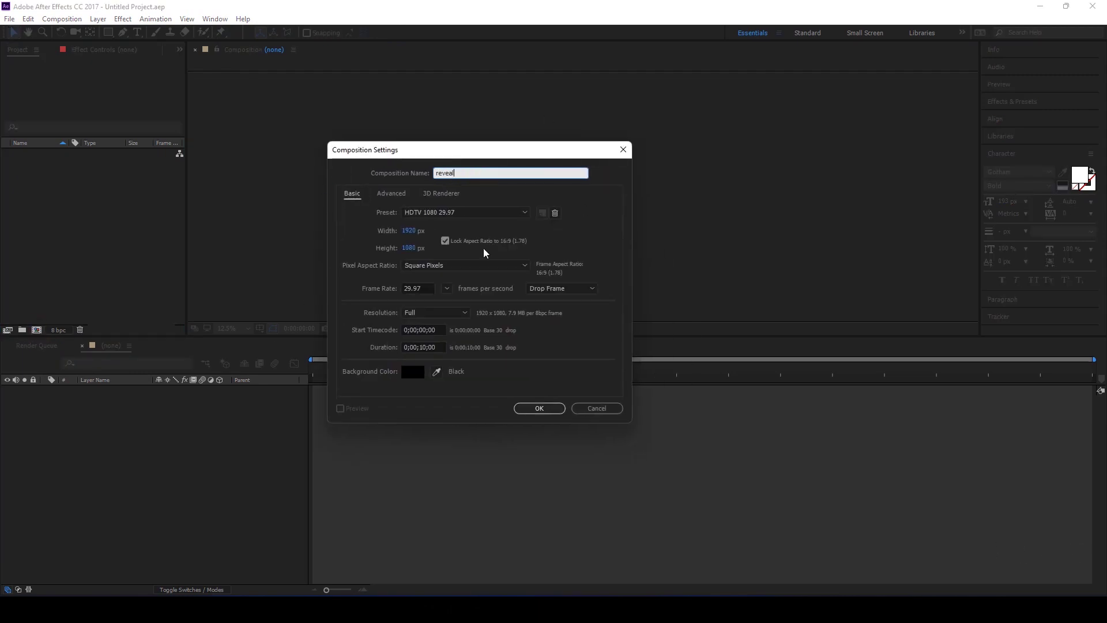
{"action": "left_click", "coordinate": [466, 213]}
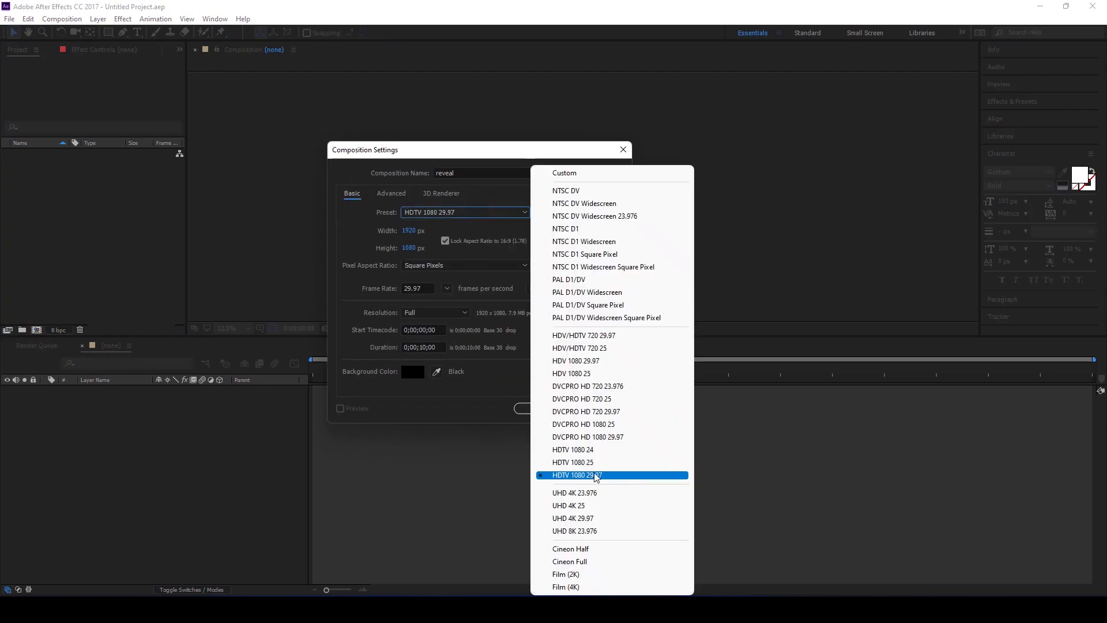
{"action": "left_click", "coordinate": [598, 476]}
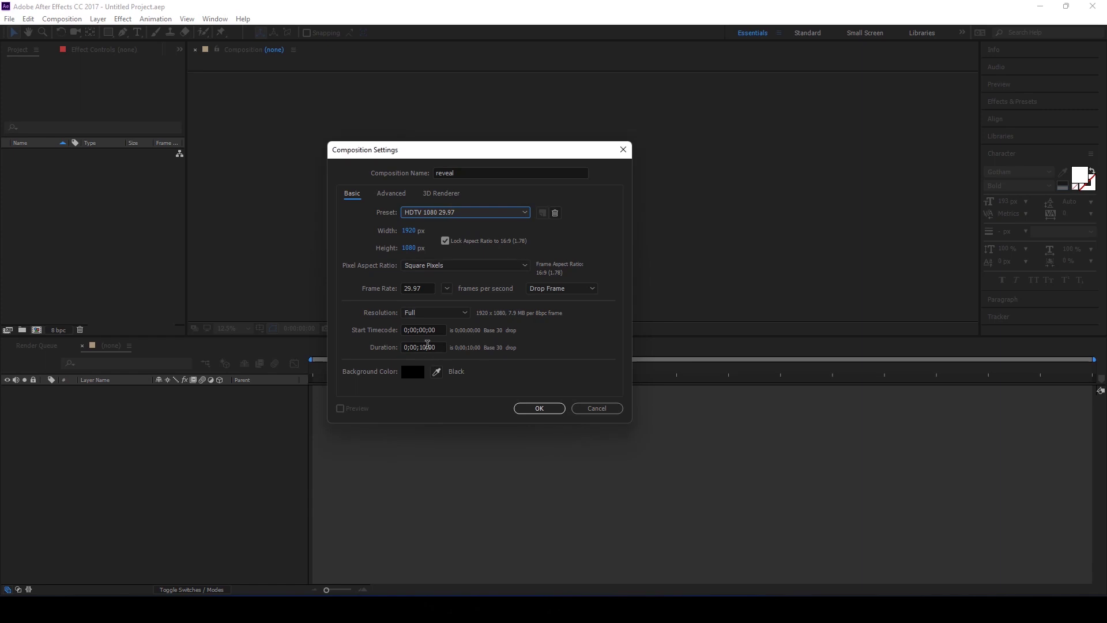
{"action": "left_click", "coordinate": [421, 347]}
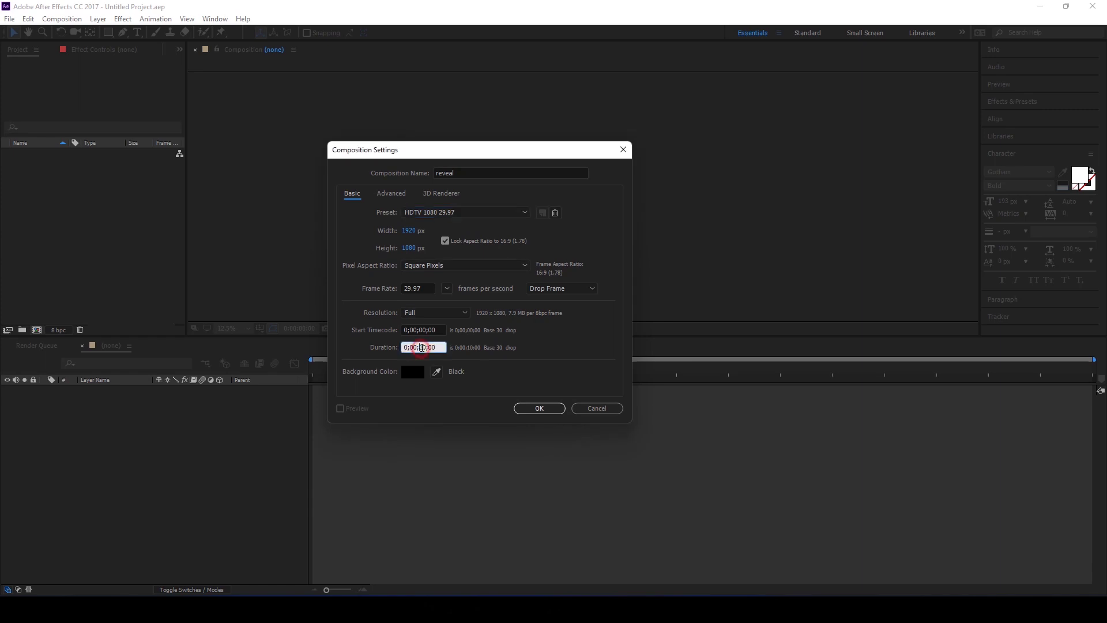
{"action": "left_click", "coordinate": [534, 408]}
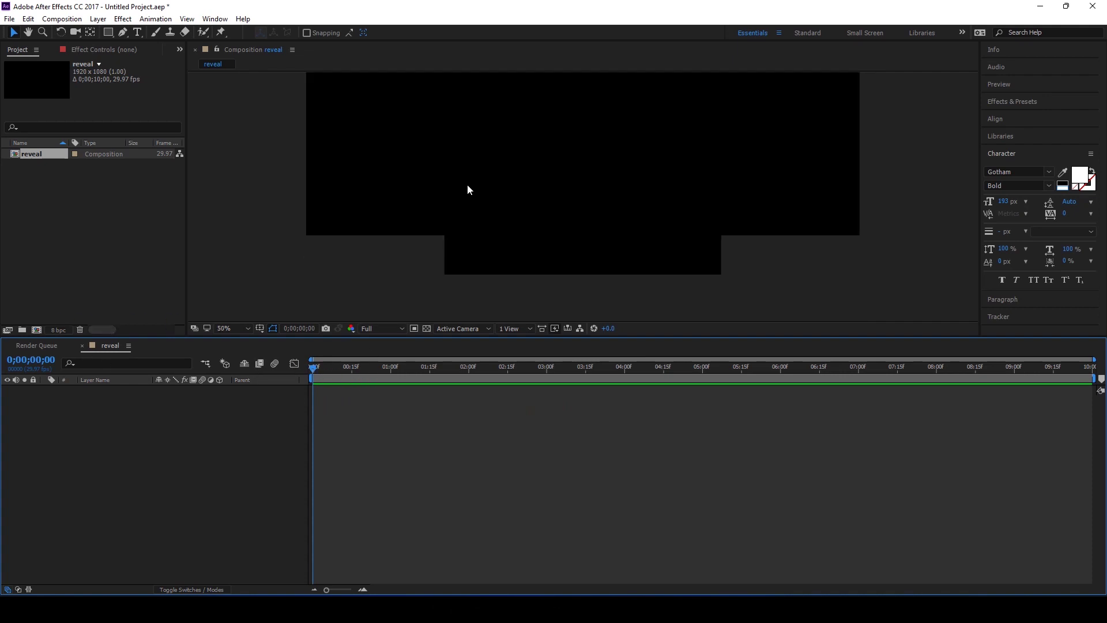
- Set the preview to Quarter resolution with the viewer zoomed to 25%
{"action": "left_click", "coordinate": [386, 328]}
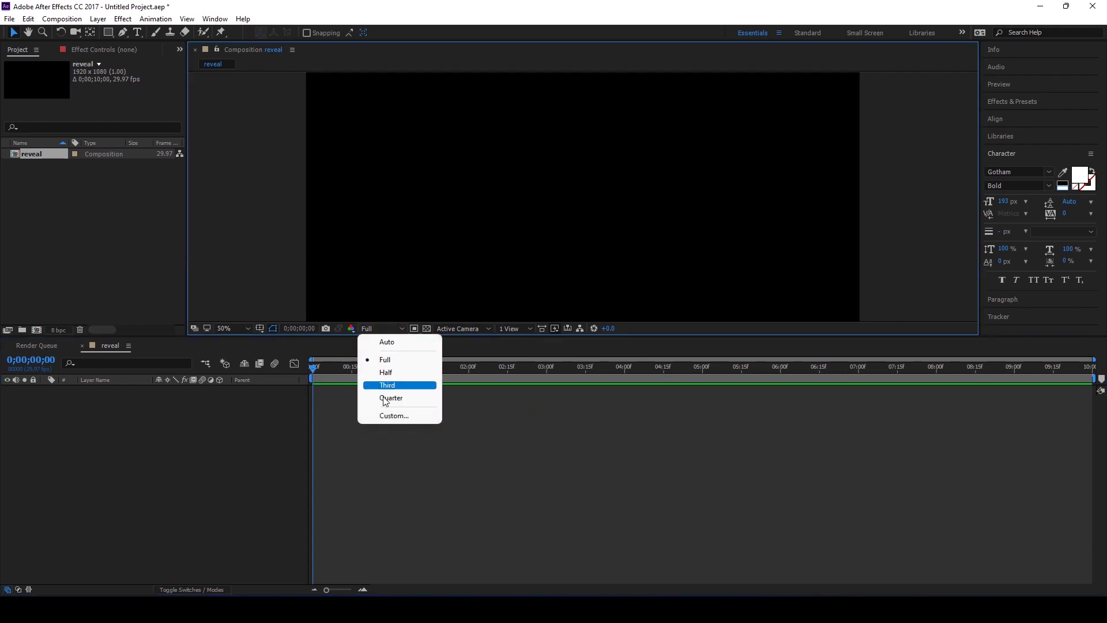
{"action": "left_click", "coordinate": [398, 382]}
{"action": "key", "text": "comma"}
{"action": "key", "text": "comma"}
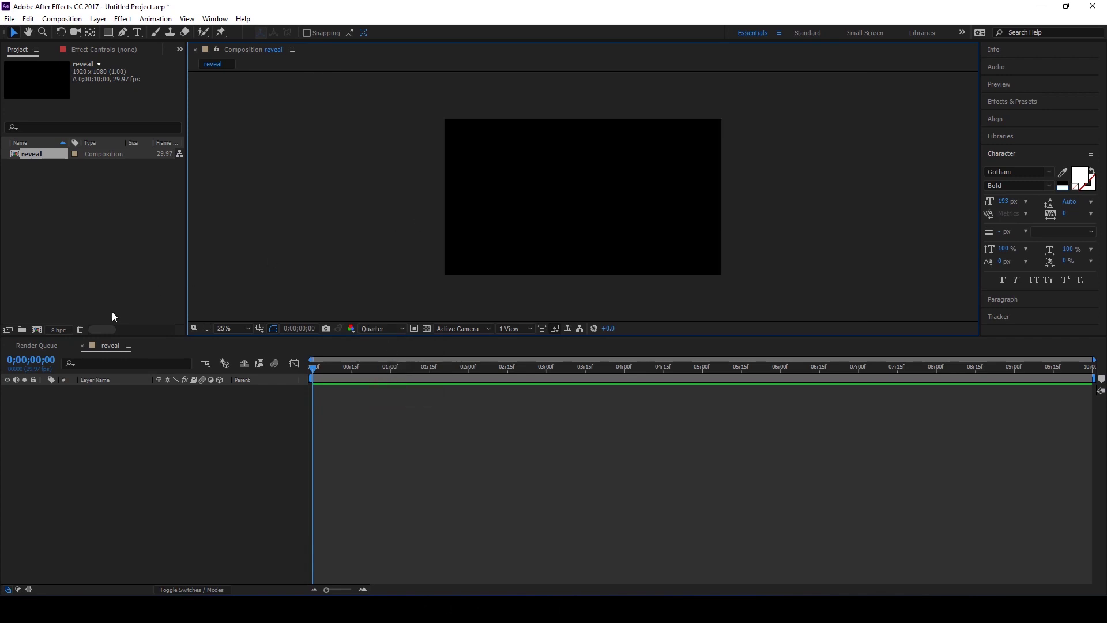
{"action": "left_click", "coordinate": [71, 426]}
- Add a text layer reading 'REVEAL' in white Gotham Bold at 193 px
{"action": "right_click", "coordinate": [111, 415]}
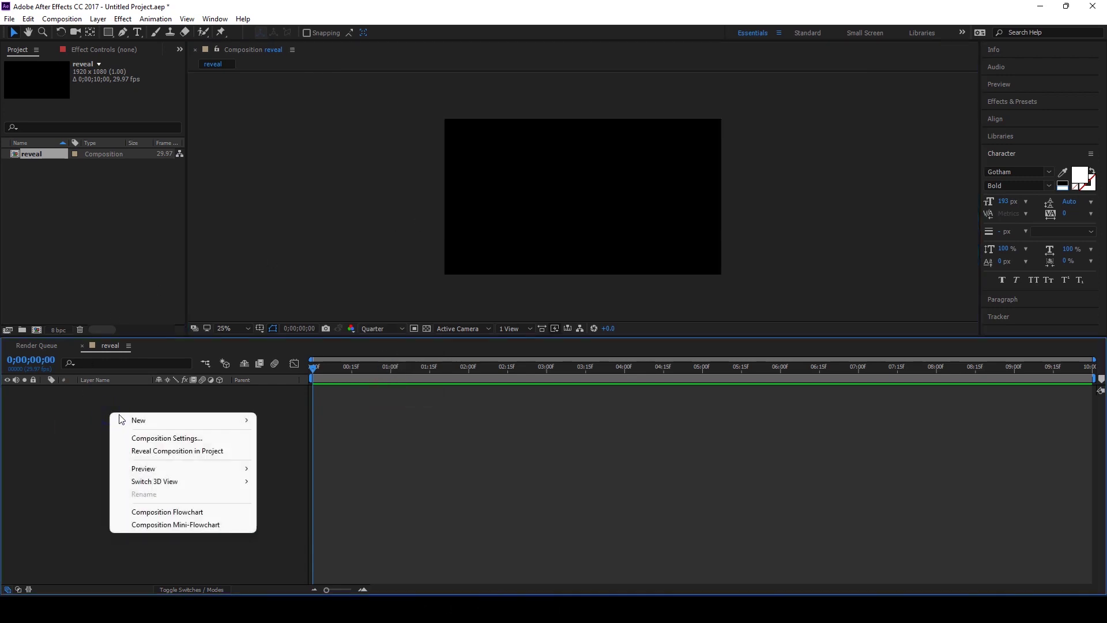
{"action": "mouse_move", "coordinate": [187, 420]}
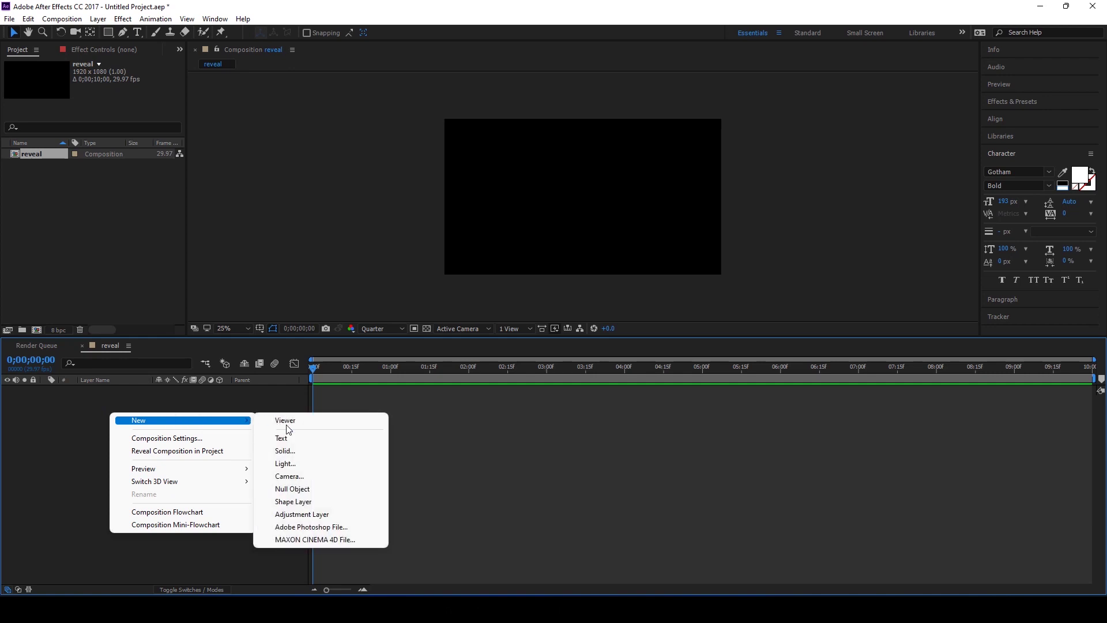
{"action": "left_click", "coordinate": [288, 439]}
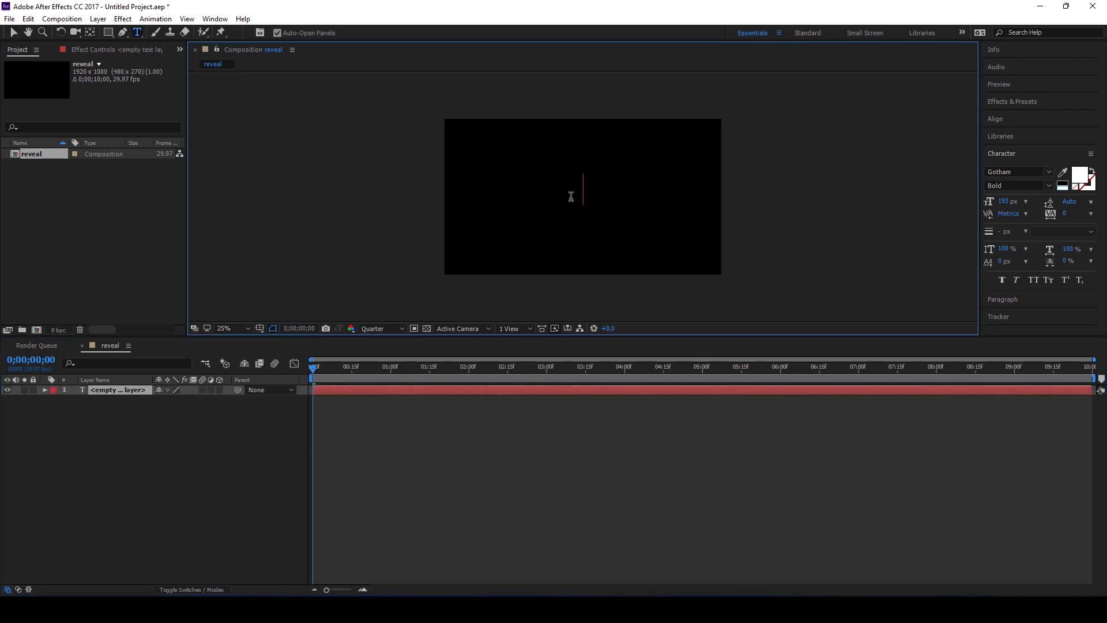
{"action": "type", "text": "REVEAL"}
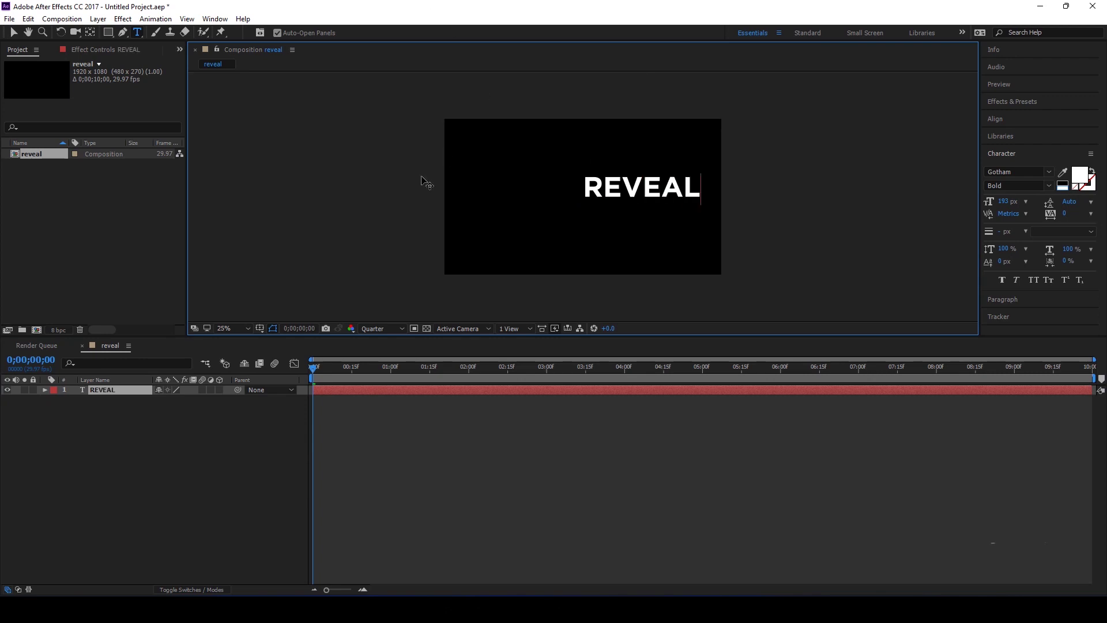
{"action": "left_click", "coordinate": [13, 31]}
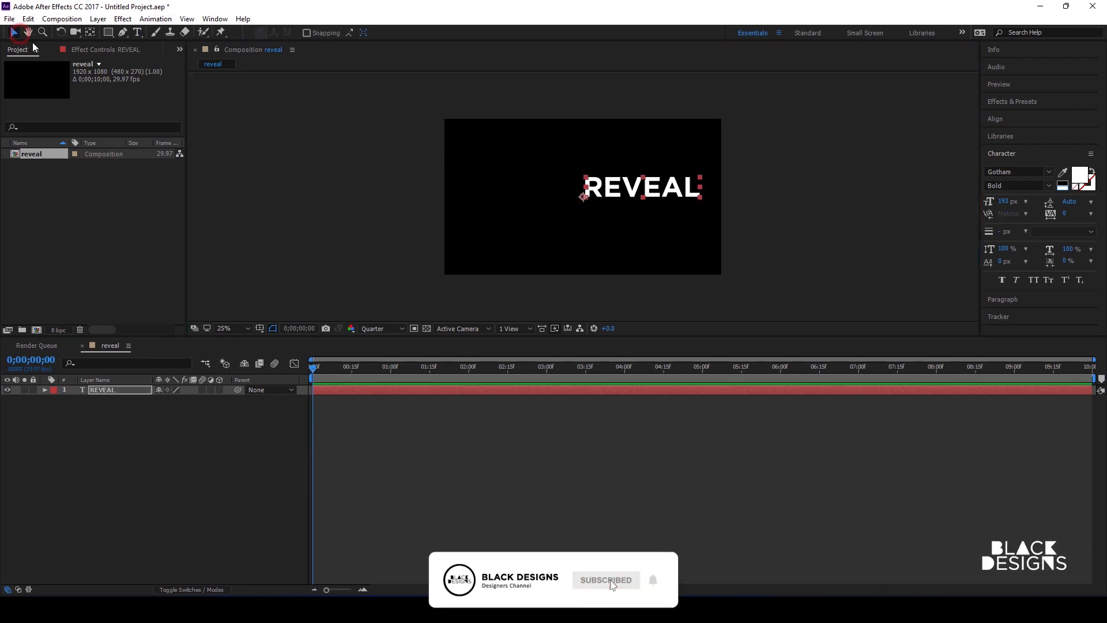
- Centre the REVEAL text layer's anchor point on the text
{"action": "left_click", "coordinate": [647, 193]}
{"action": "key", "text": "ctrl+alt+Home"}
{"action": "key", "text": "Caps_Lock"}
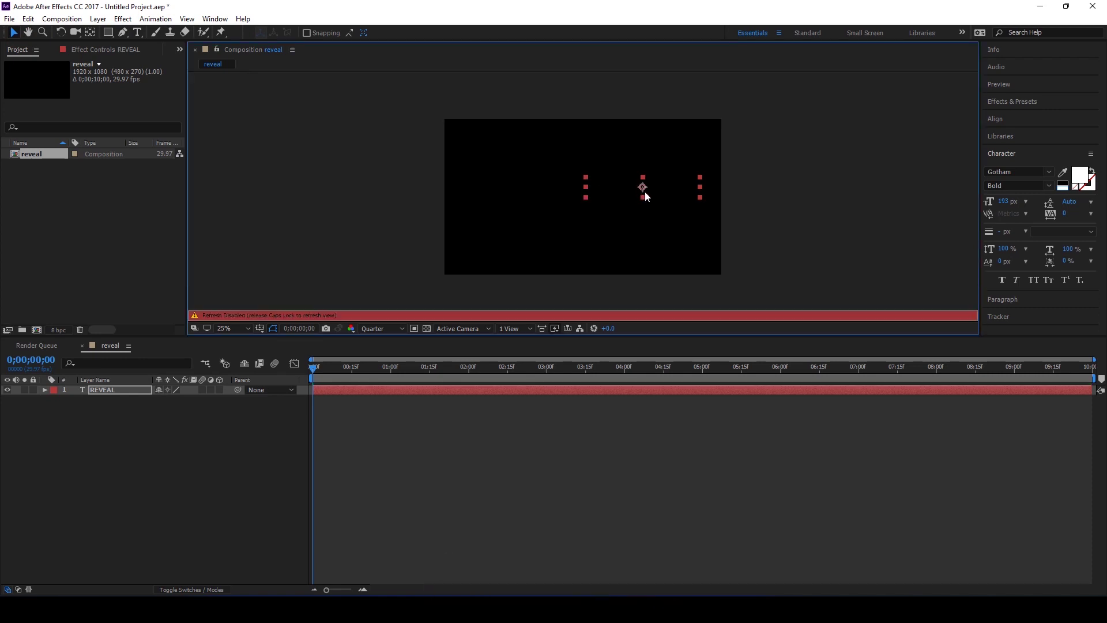
{"action": "key", "text": "Caps_Lock"}
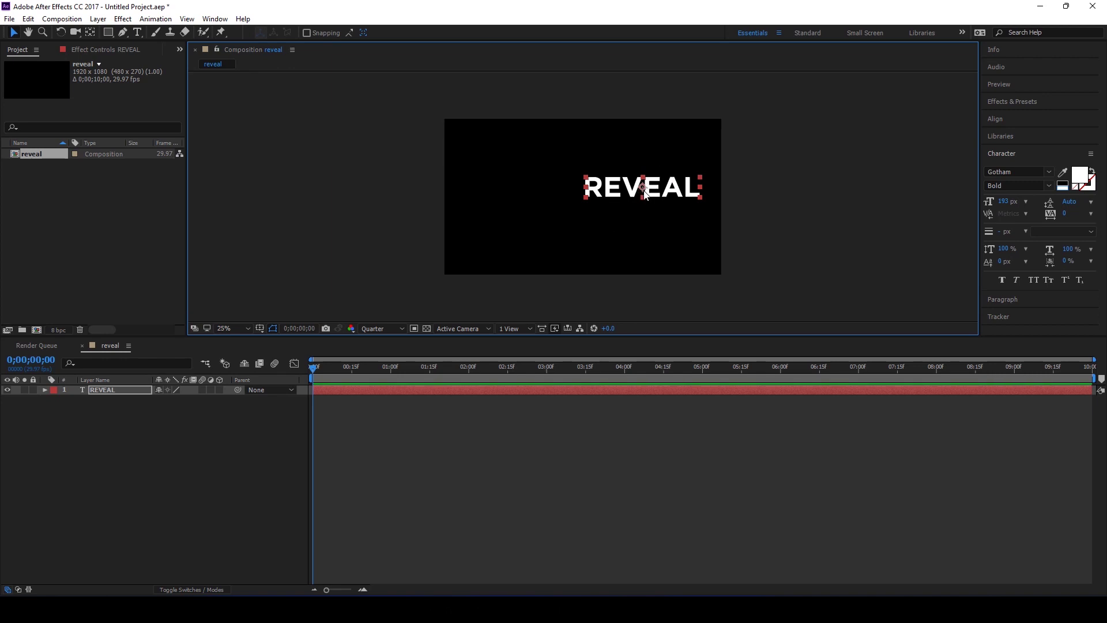
- Align REVEAL to the horizontal and vertical centre of the composition, then duplicate the layer
{"action": "left_click", "coordinate": [1035, 118]}
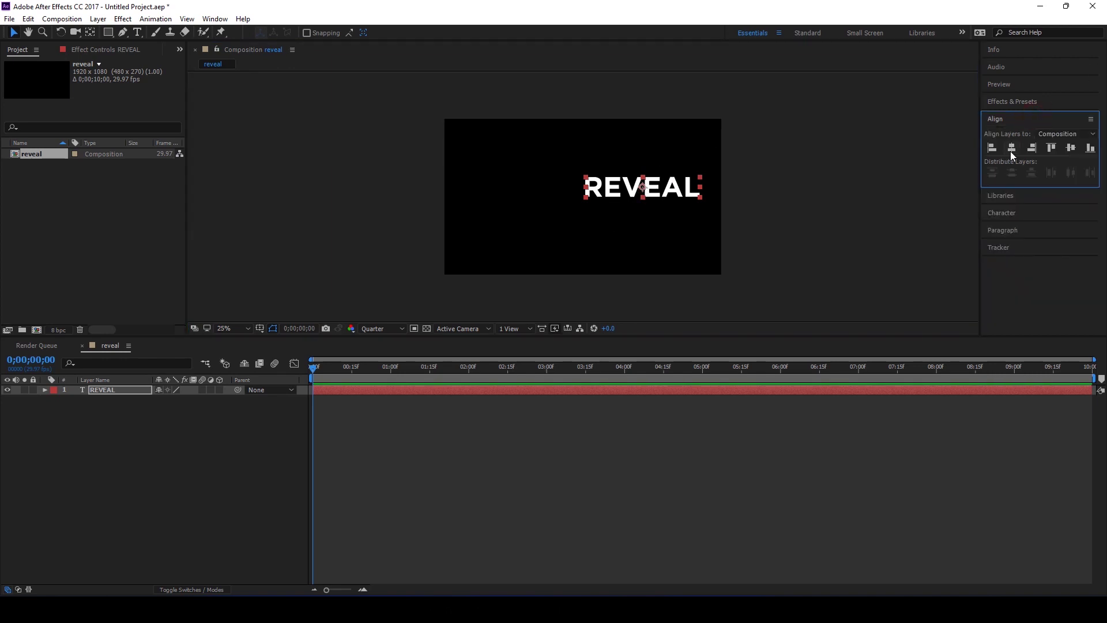
{"action": "left_click", "coordinate": [1012, 149]}
{"action": "left_click", "coordinate": [1072, 149]}
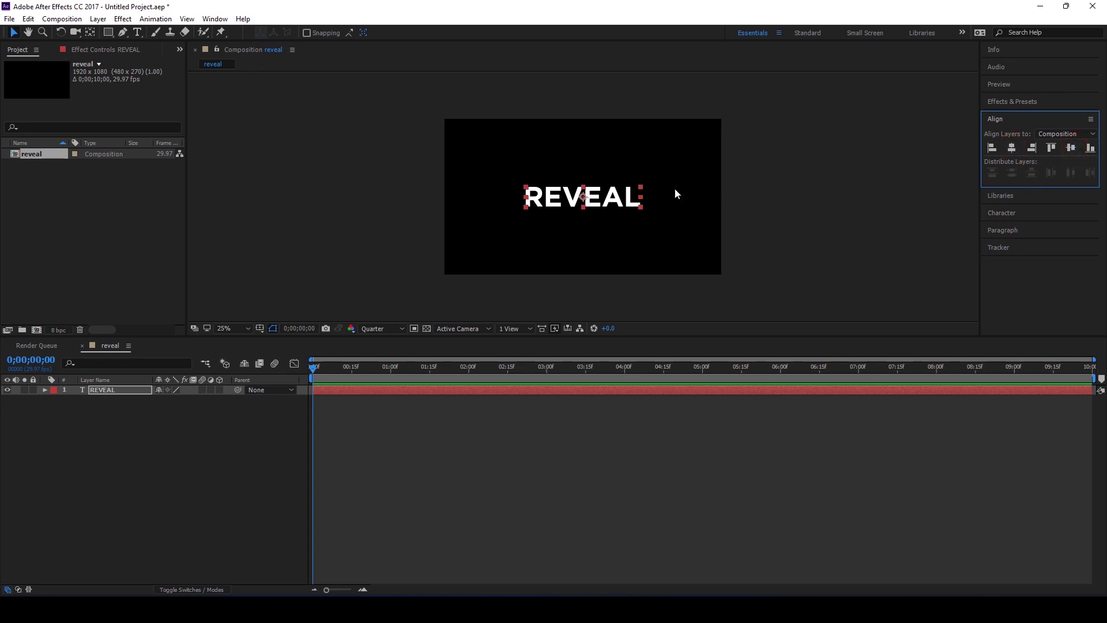
{"action": "key", "text": "period"}
{"action": "key", "text": "comma"}
{"action": "left_click", "coordinate": [119, 393]}
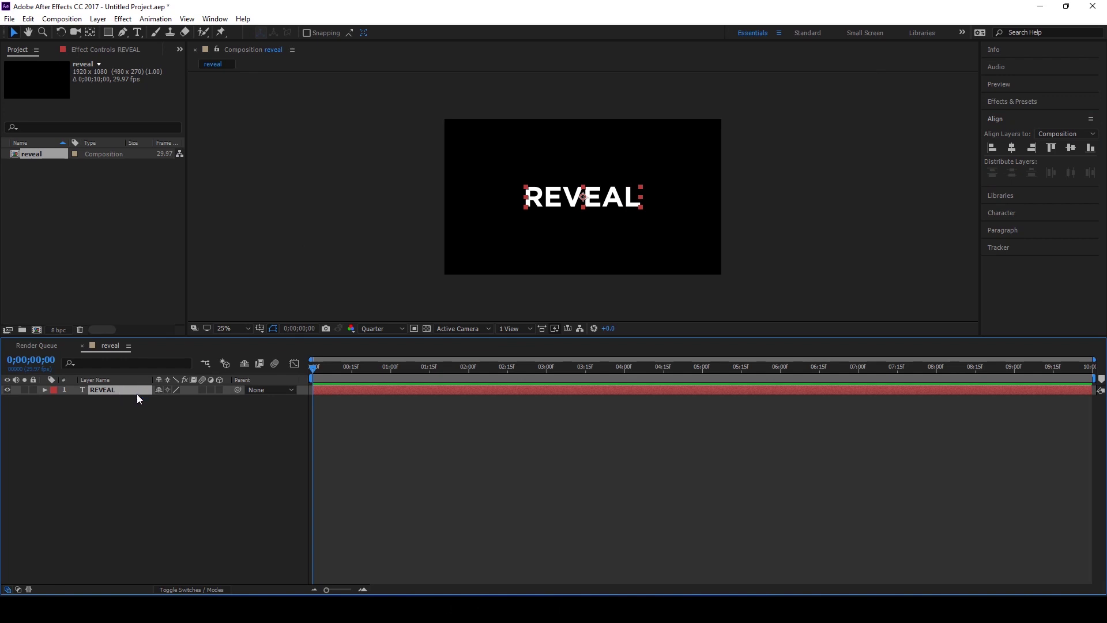
{"action": "key", "text": "ctrl+d"}
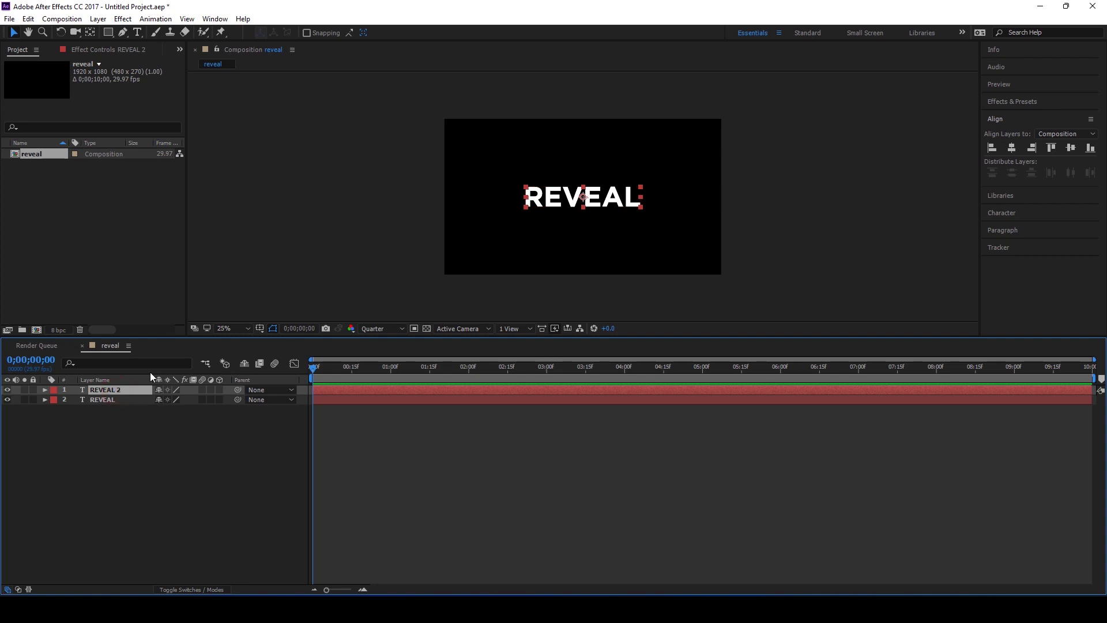
- Rename the duplicate layer from 'REVEAL 2' to 'REVEAL srk'
{"action": "key", "text": "Return"}
{"action": "left_click", "coordinate": [121, 390]}
{"action": "left_click_drag", "start_coordinate": [121, 390], "coordinate": [117, 390]}
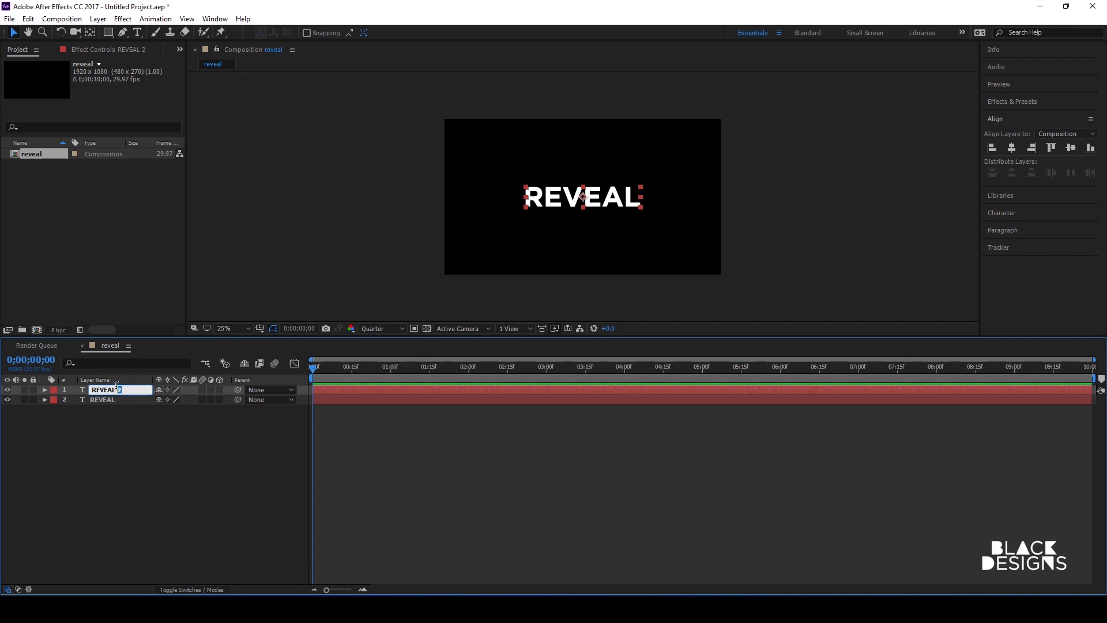
{"action": "type", "text": "s"}
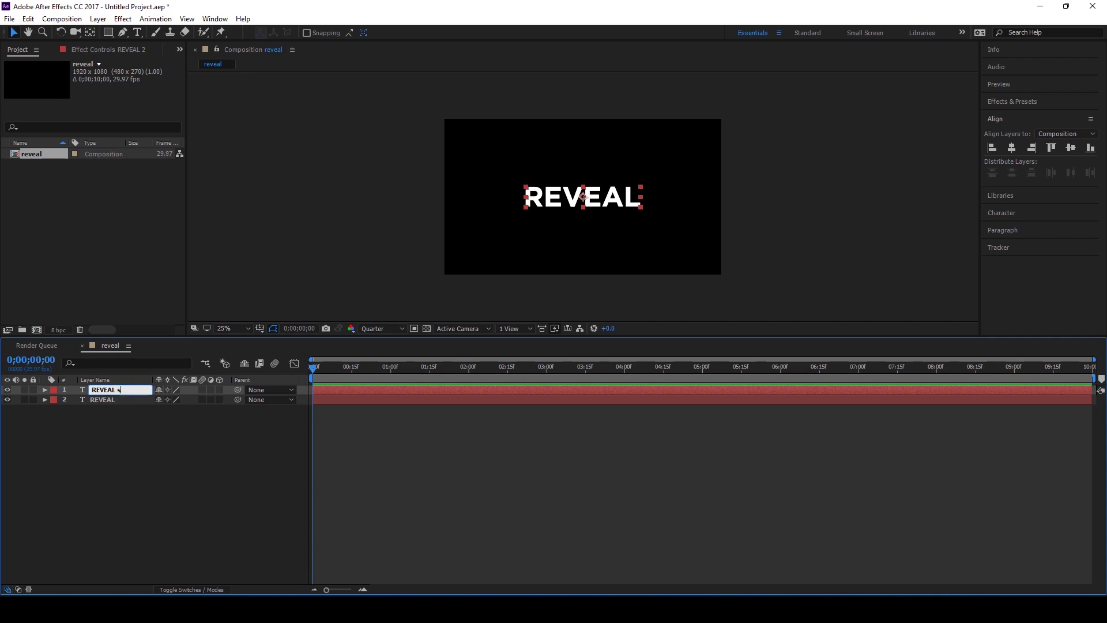
{"action": "type", "text": "rk"}
{"action": "left_click", "coordinate": [146, 440]}
- Move REVEAL srk below REVEAL and hide the top REVEAL layer
{"action": "left_click_drag", "start_coordinate": [109, 389], "coordinate": [103, 419]}
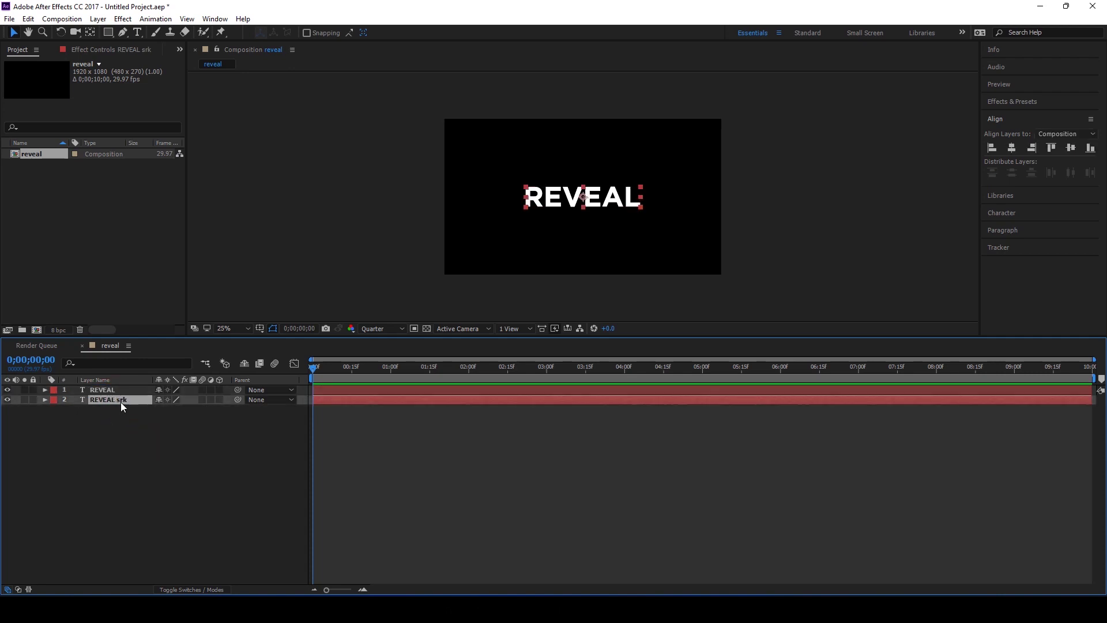
{"action": "left_click", "coordinate": [98, 390]}
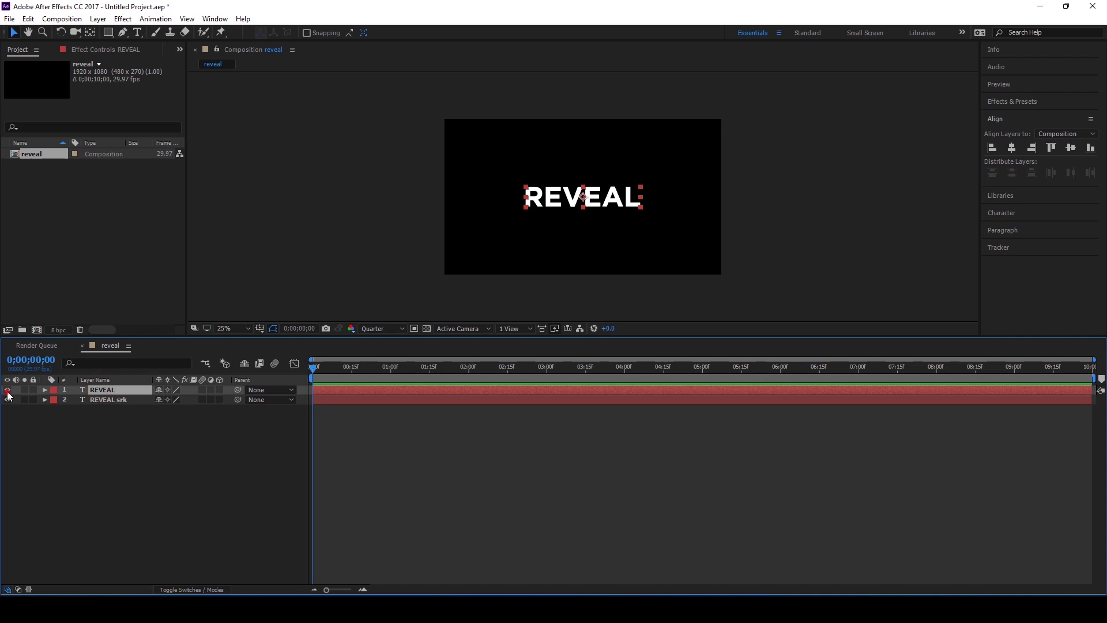
{"action": "left_click", "coordinate": [7, 391]}
{"action": "left_click", "coordinate": [126, 401]}
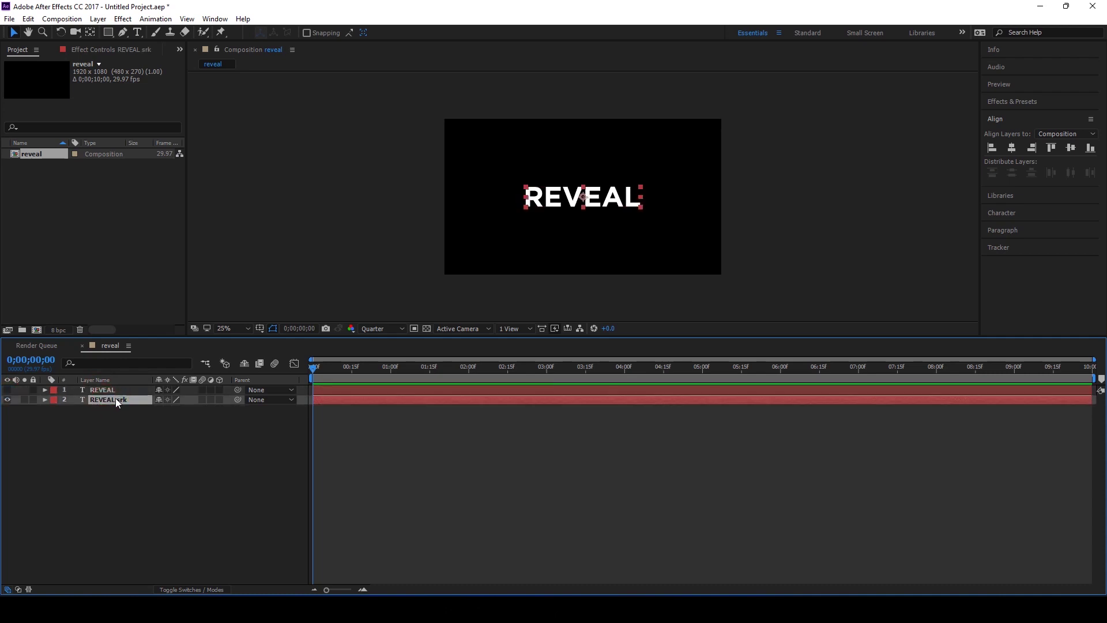
- At 100% zoom, set REVEAL srk's text fill to none in the Character panel
{"action": "key", "text": "period"}
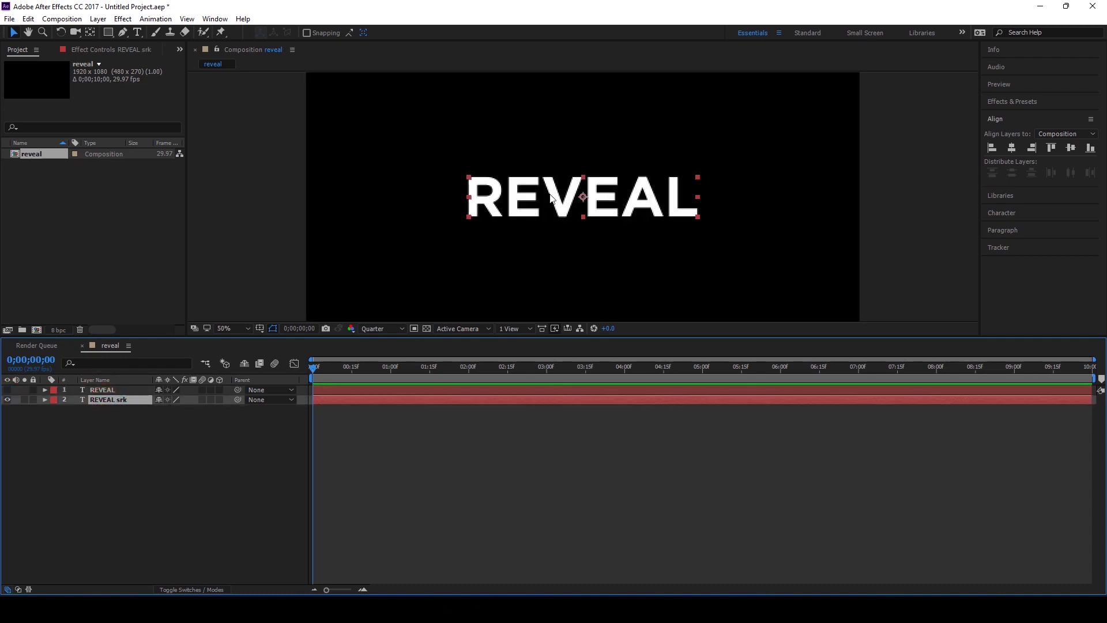
{"action": "key", "text": "period"}
{"action": "key", "text": "ctrl+6"}
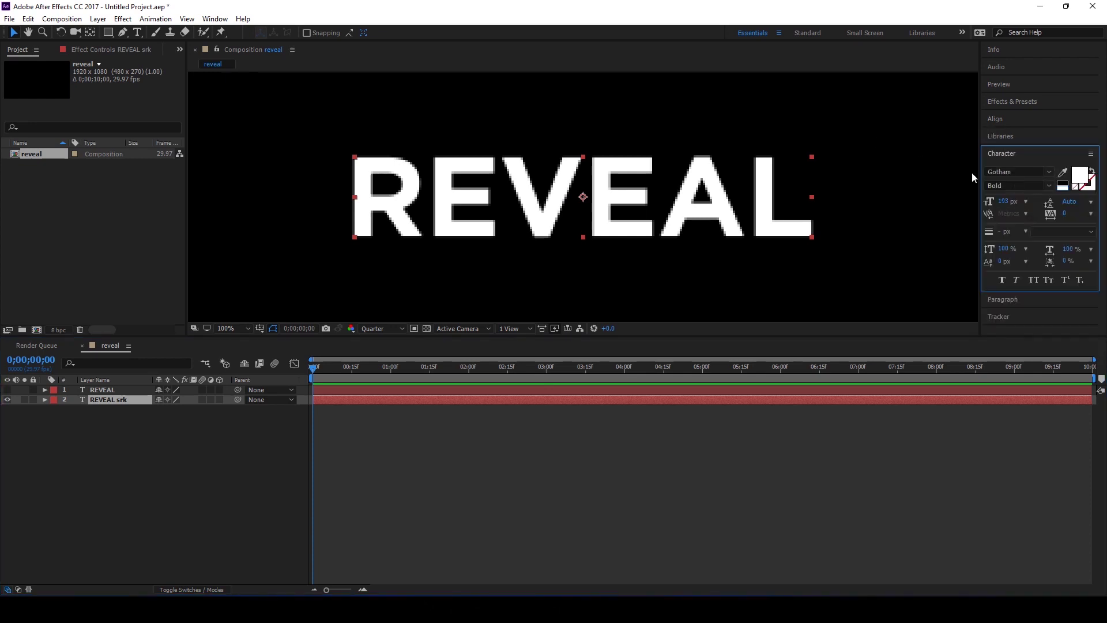
{"action": "left_click", "coordinate": [1080, 176]}
{"action": "left_click", "coordinate": [658, 263]}
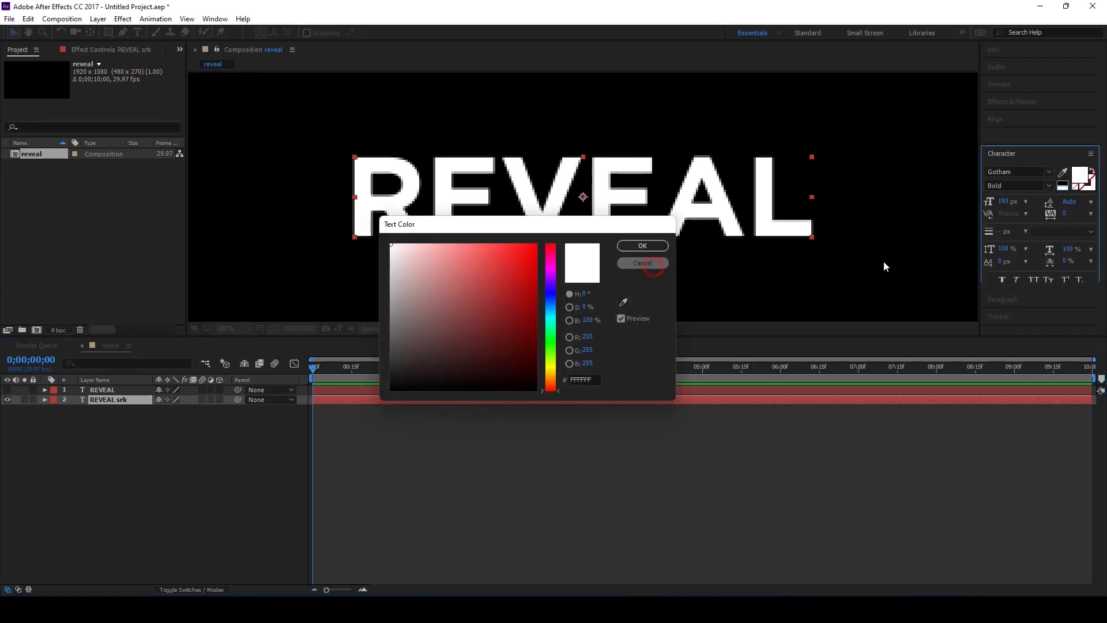
{"action": "left_click", "coordinate": [1075, 188]}
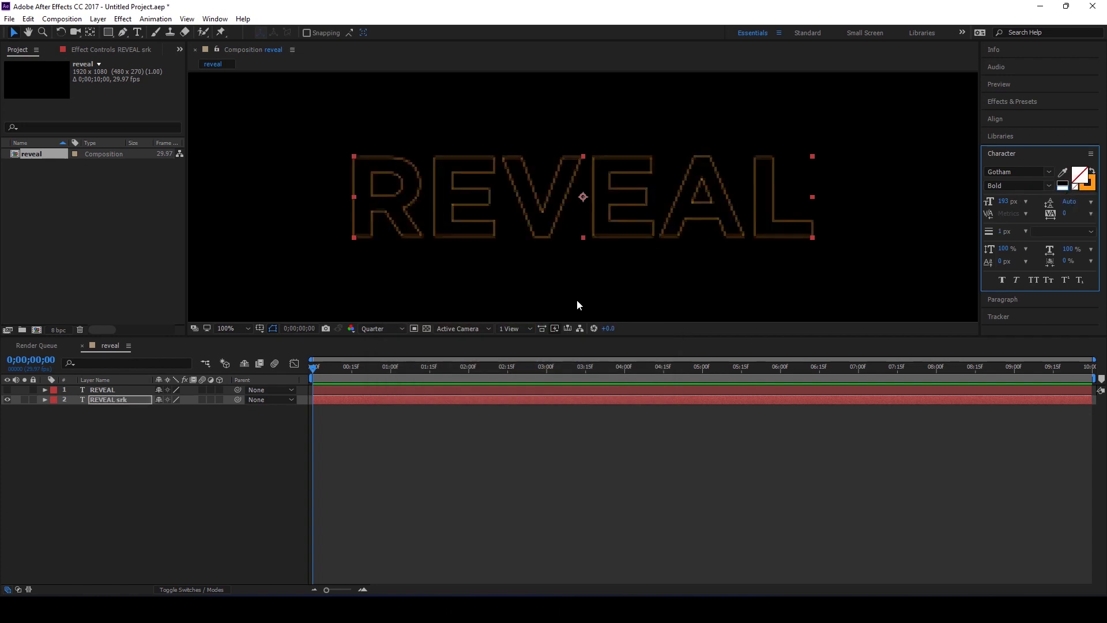
- Copy the orange hex FF9B1A and set the stroke colour to white
{"action": "left_click", "coordinate": [1091, 184]}
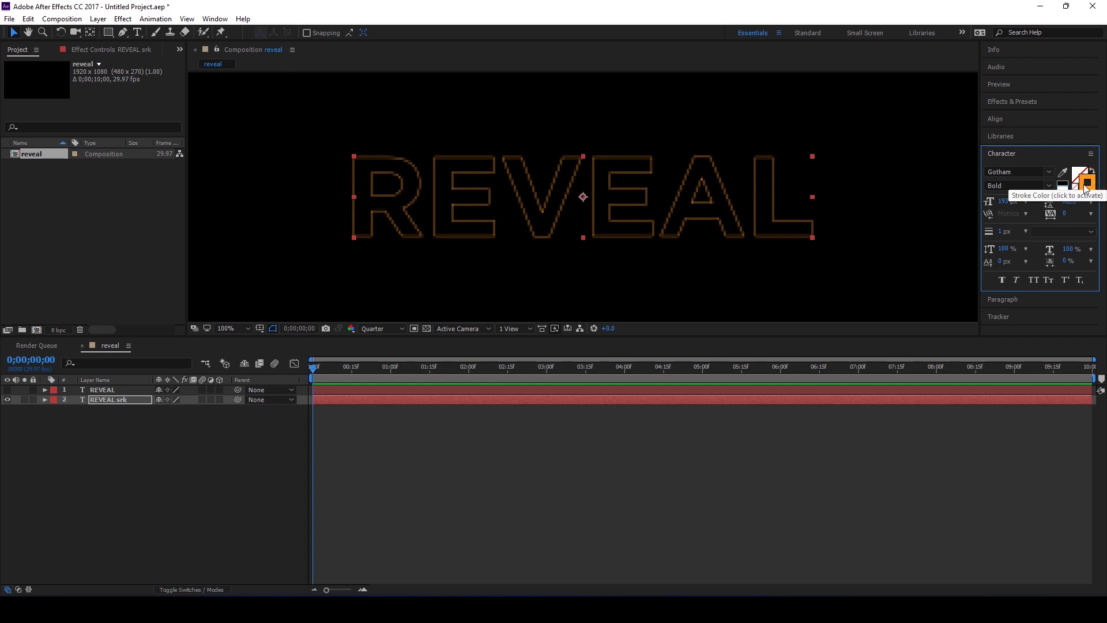
{"action": "left_click", "coordinate": [1096, 183]}
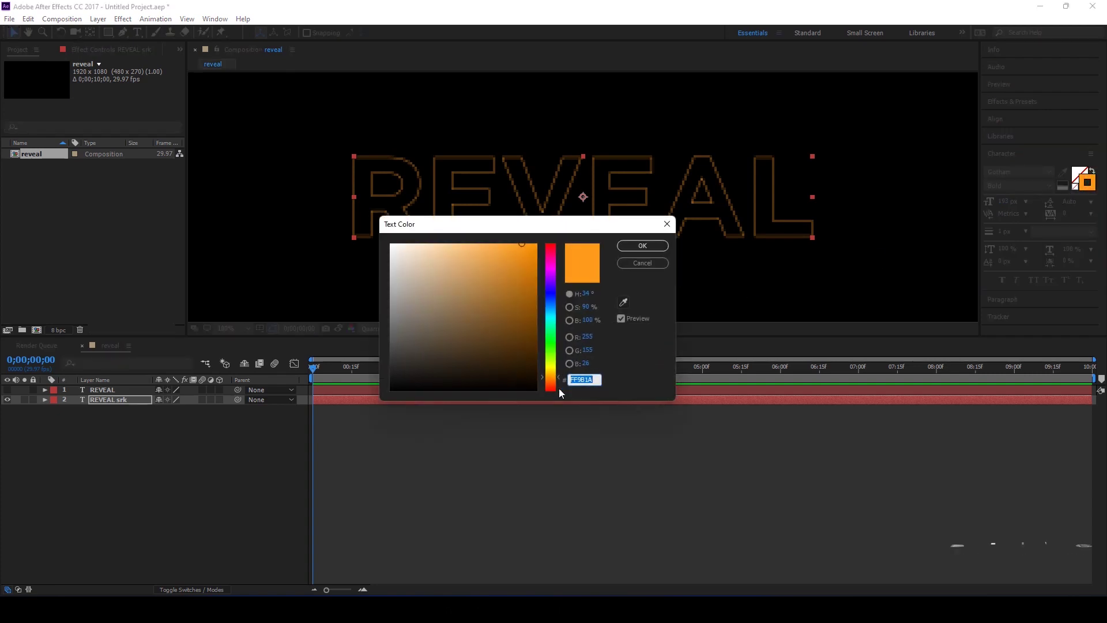
{"action": "left_click", "coordinate": [586, 381]}
{"action": "double_click", "coordinate": [586, 381]}
{"action": "right_click", "coordinate": [583, 382]}
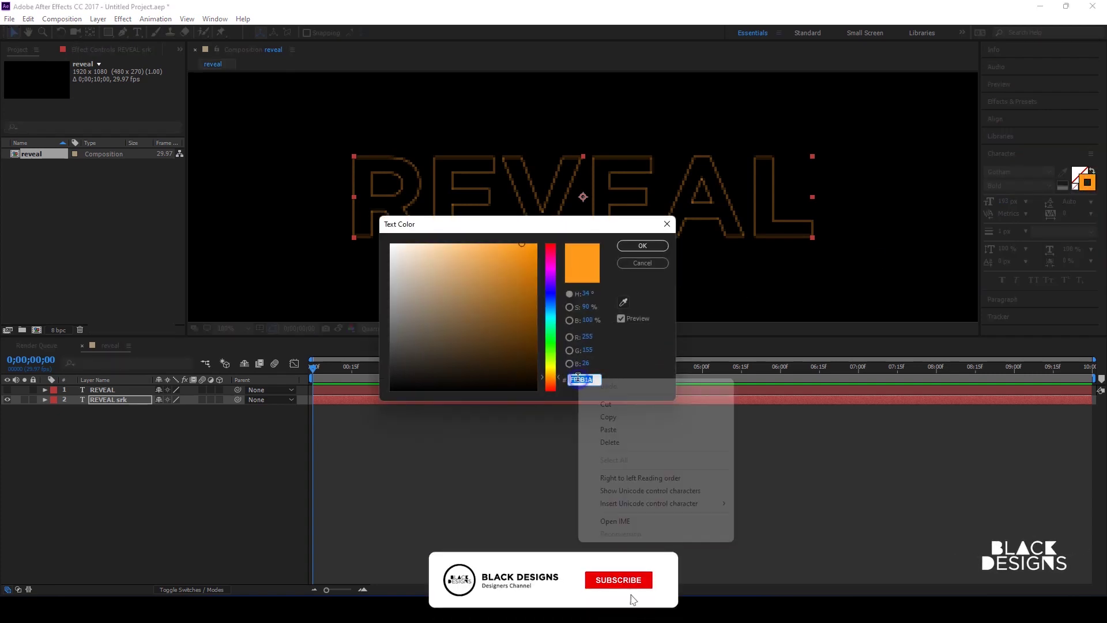
{"action": "left_click", "coordinate": [590, 417]}
{"action": "left_click_drag", "start_coordinate": [452, 294], "coordinate": [384, 233]}
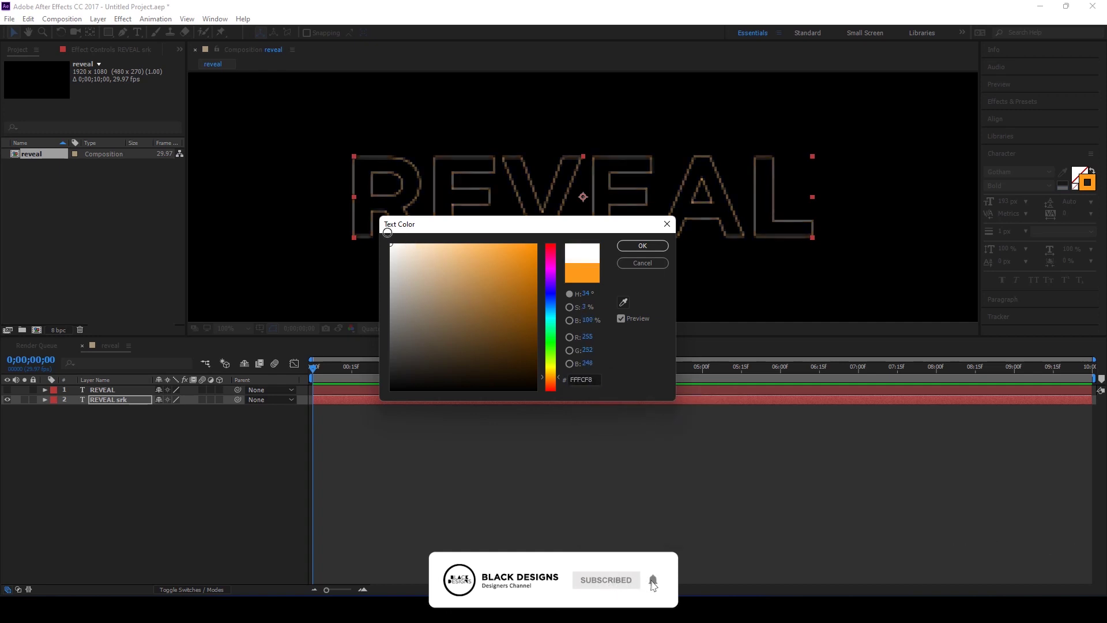
{"action": "left_click", "coordinate": [639, 247]}
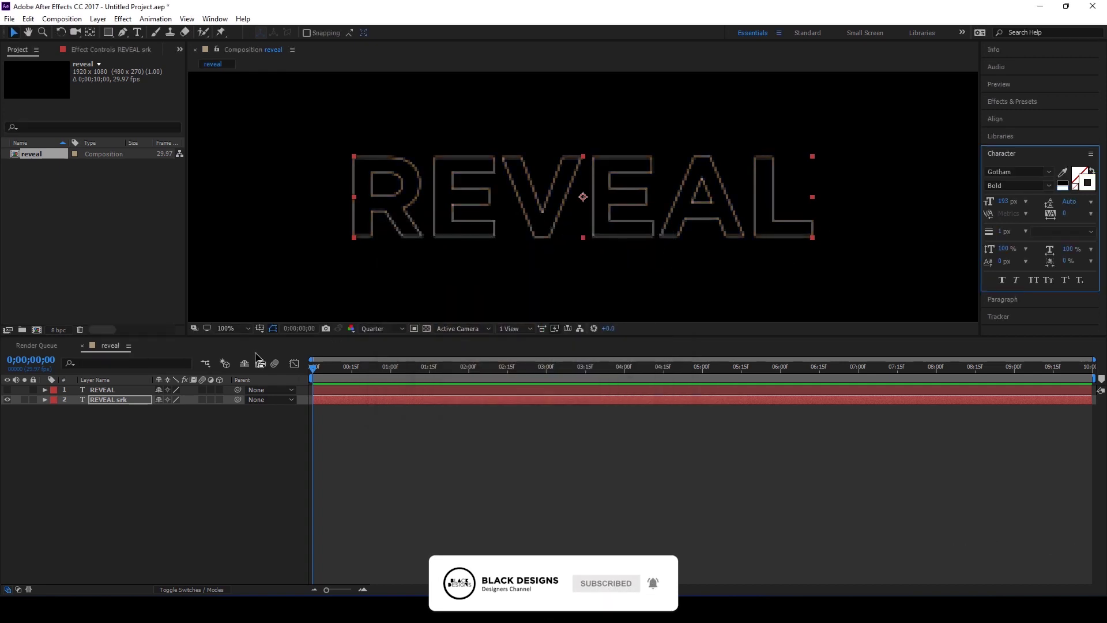
- Give the REVEAL srk outline a stroke width of 7 px
{"action": "left_click", "coordinate": [118, 391]}
{"action": "left_click", "coordinate": [119, 400]}
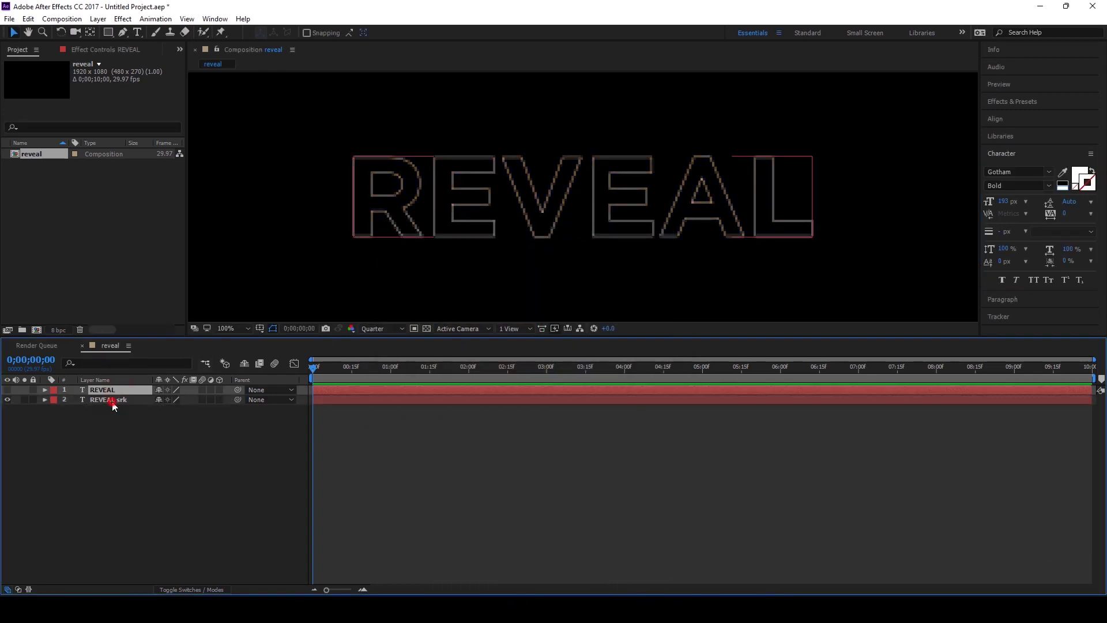
{"action": "left_click", "coordinate": [1002, 231]}
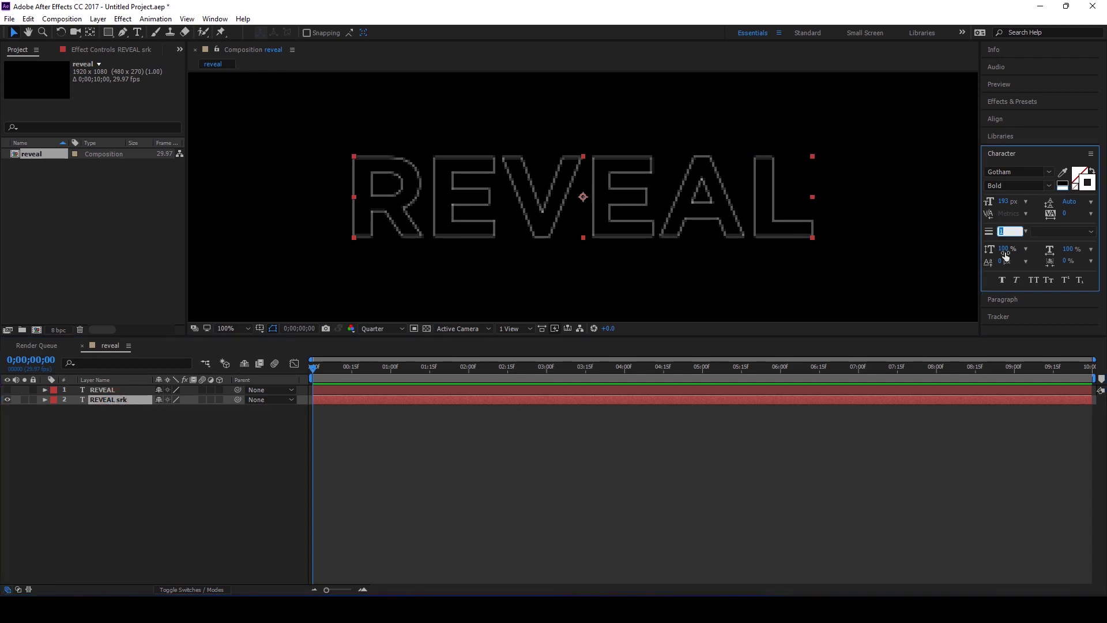
{"action": "type", "text": "7"}
{"action": "key", "text": "Return"}
{"action": "left_click", "coordinate": [136, 452]}
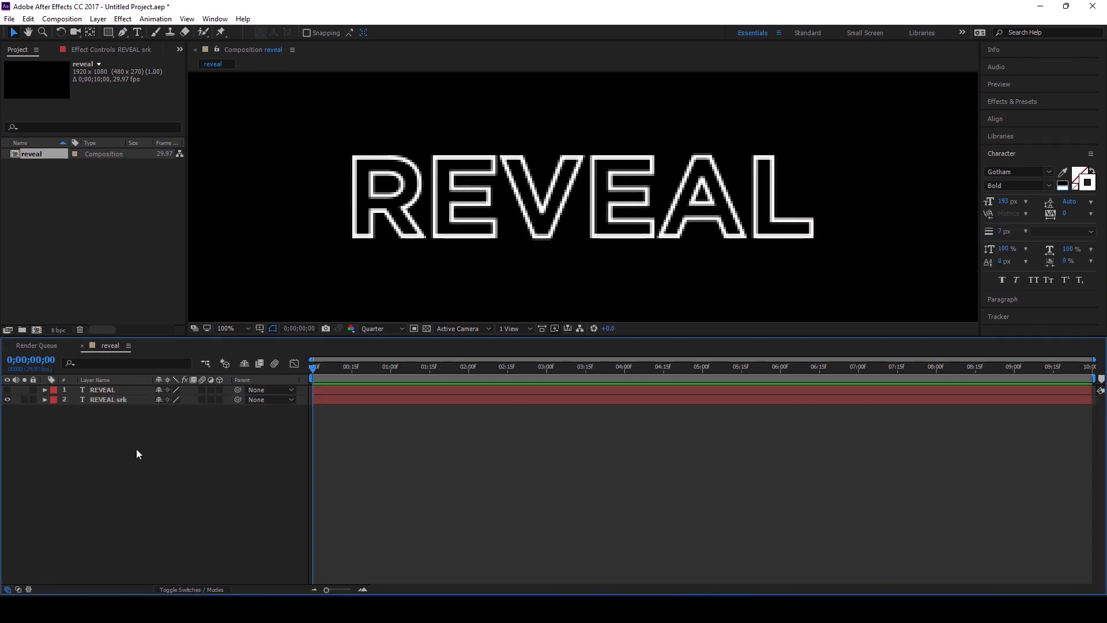
- Make the solid REVEAL layer visible again and deselect all layers
{"action": "left_click", "coordinate": [7, 390]}
{"action": "left_click", "coordinate": [104, 401]}
{"action": "left_click", "coordinate": [105, 391]}
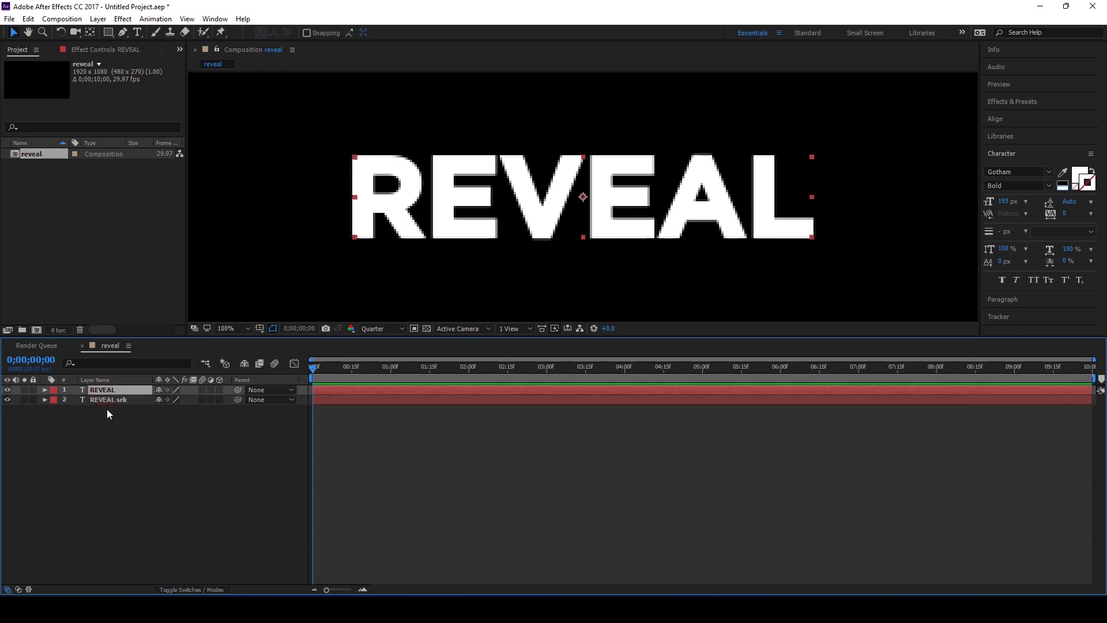
{"action": "left_click", "coordinate": [118, 430]}
{"action": "right_click", "coordinate": [128, 433]}
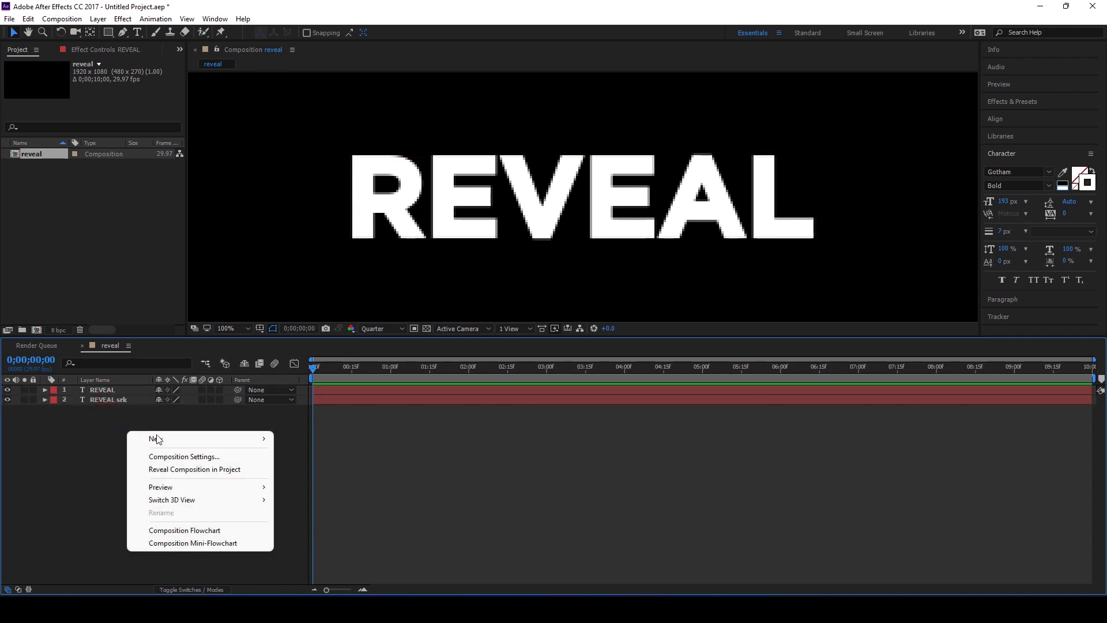
- Draw an orange rectangle left of REVEAL extending past the frame edge, checking it zoomed out
{"action": "mouse_move", "coordinate": [176, 439]}
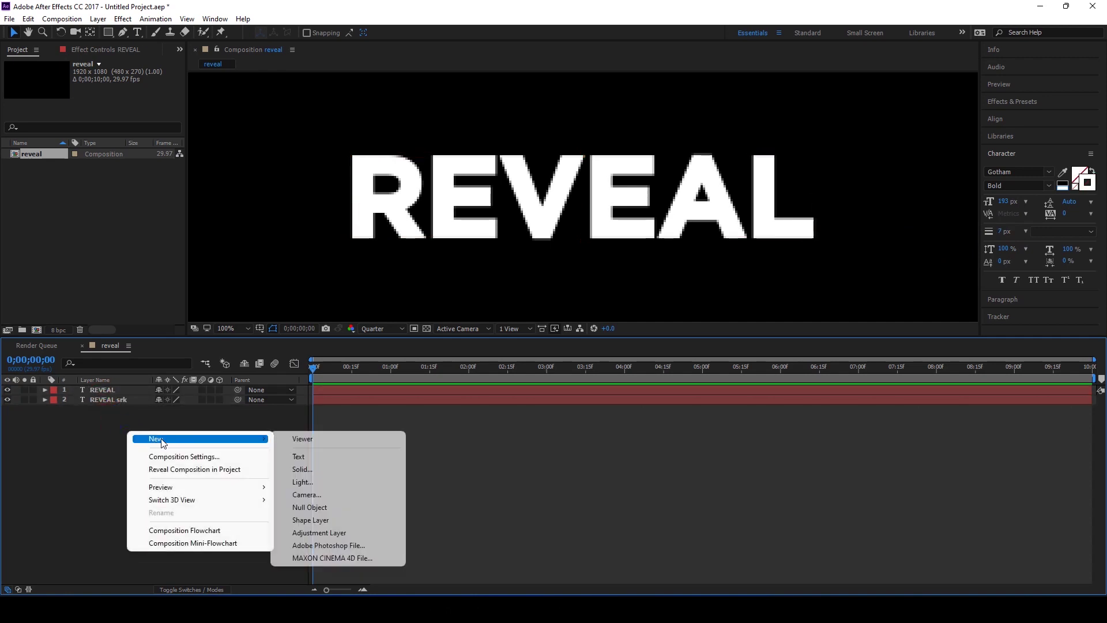
{"action": "left_click", "coordinate": [112, 33]}
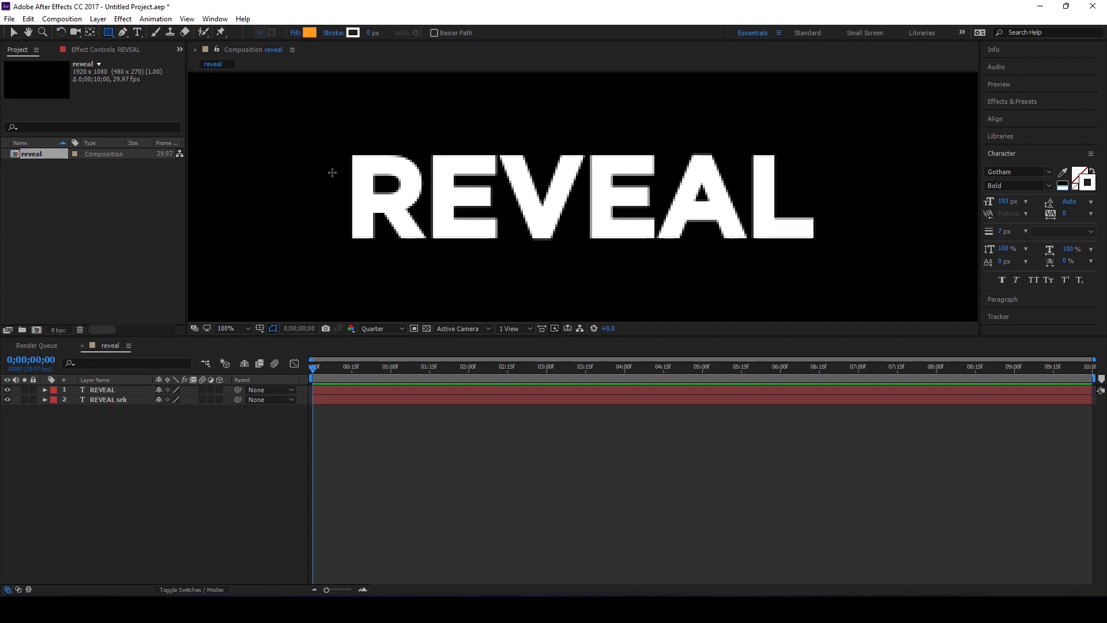
{"action": "left_click_drag", "start_coordinate": [341, 144], "coordinate": [128, 265]}
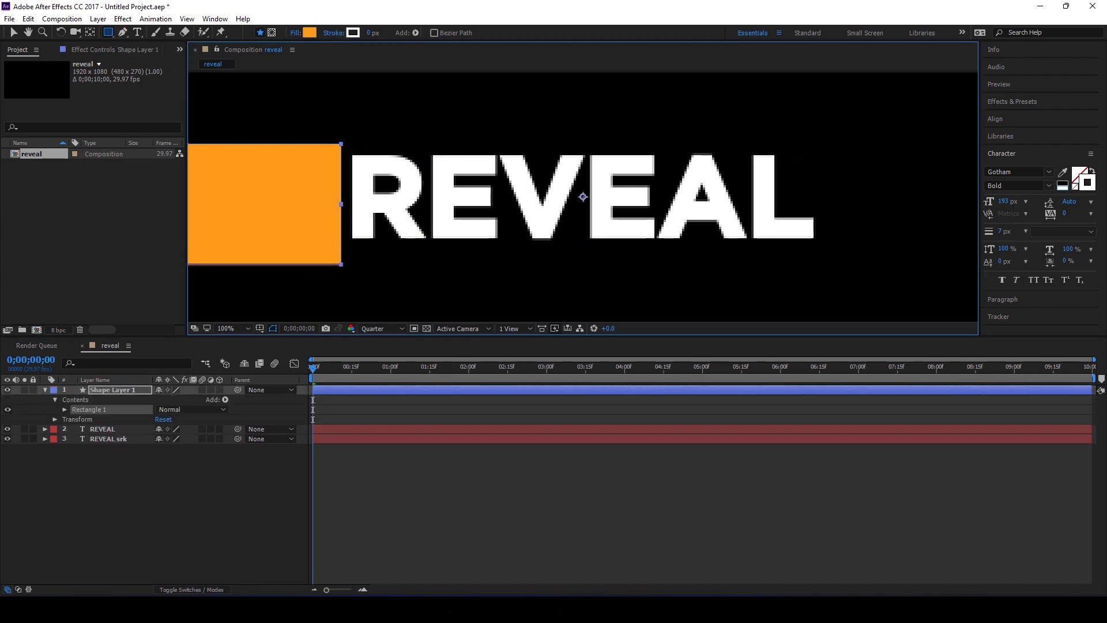
{"action": "key", "text": "comma"}
{"action": "key", "text": "comma"}
{"action": "key", "text": "comma"}
{"action": "key", "text": "comma"}
{"action": "key", "text": "period"}
{"action": "key", "text": "period"}
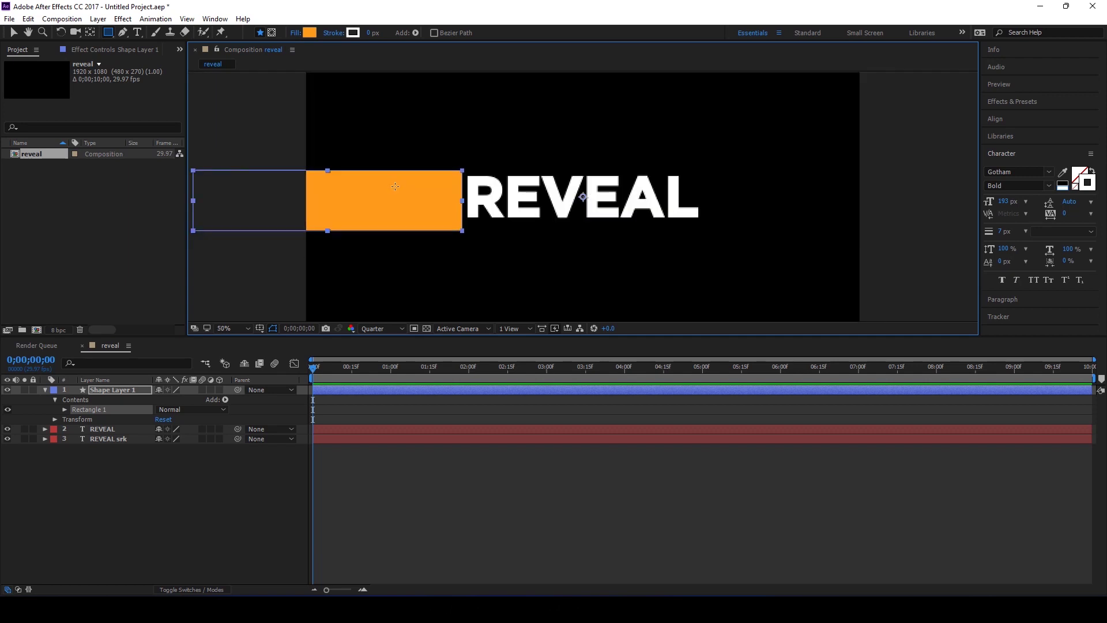
{"action": "key", "text": "comma"}
{"action": "key", "text": "comma"}
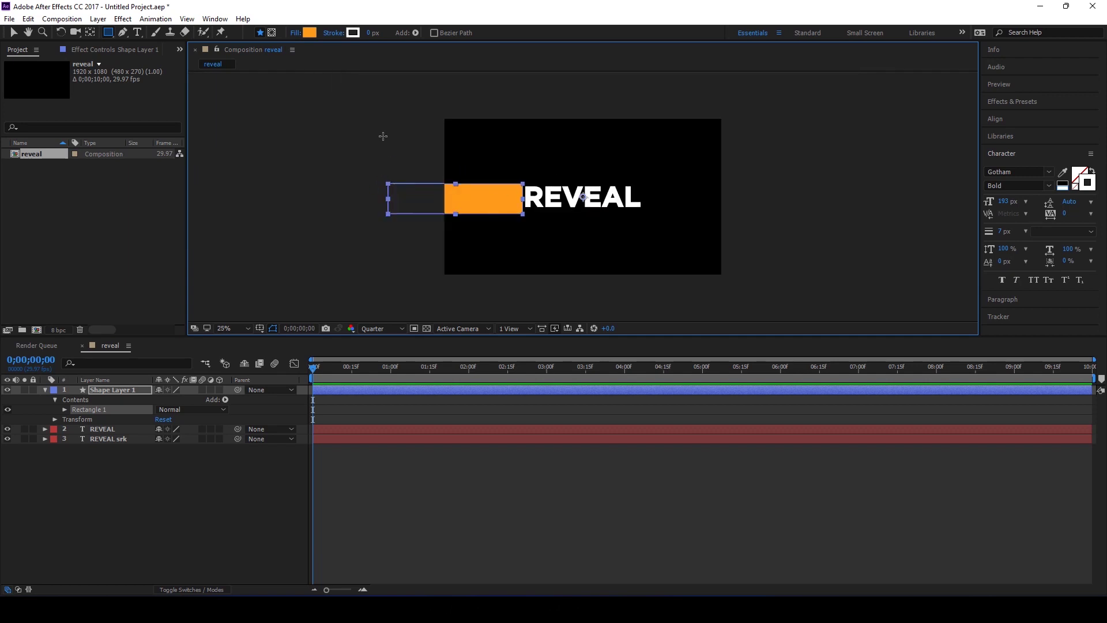
{"action": "key", "text": "period"}
{"action": "key", "text": "period"}
{"action": "key", "text": "v"}
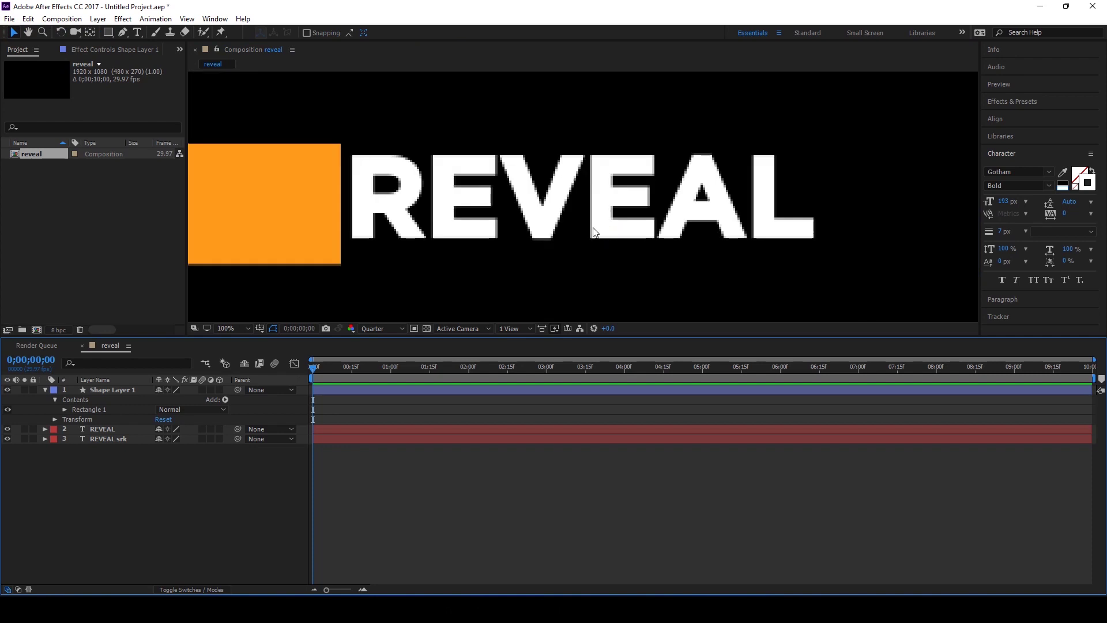
{"action": "left_click", "coordinate": [110, 33]}
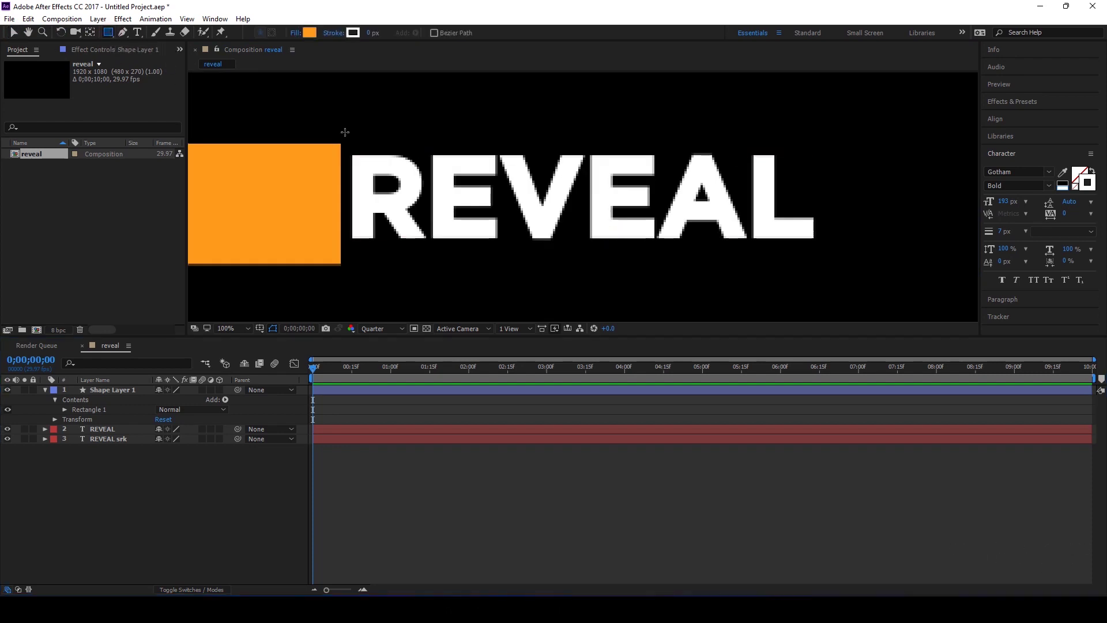
- Draw a thin, taller orange bar as Shape Layer 2, snug against the rectangle's right edge
{"action": "left_click_drag", "start_coordinate": [339, 126], "coordinate": [352, 279]}
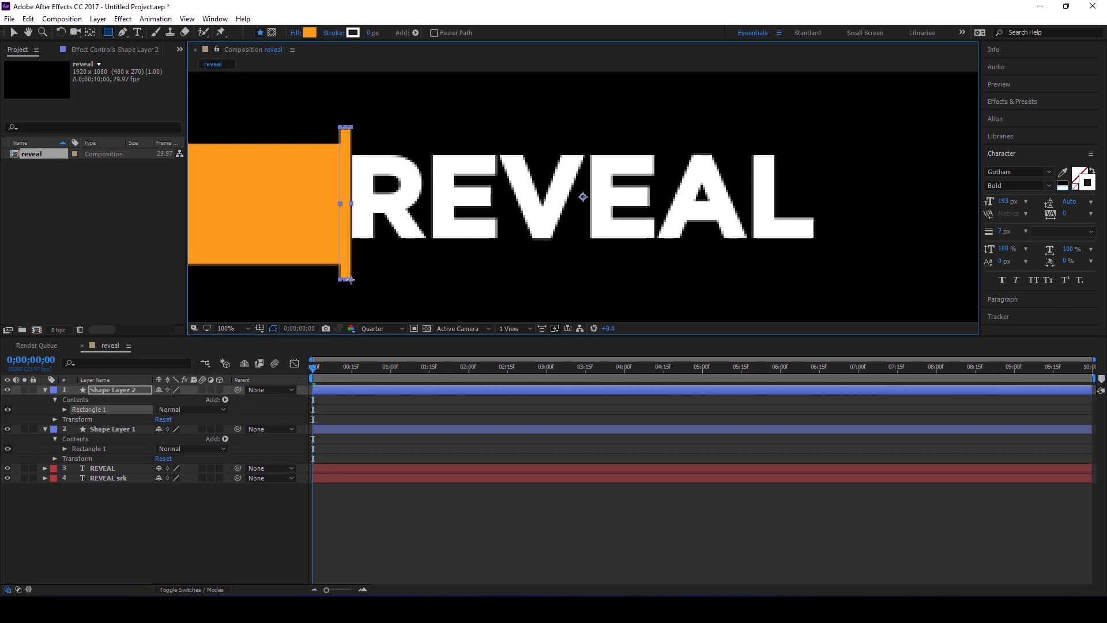
{"action": "left_click_drag", "start_coordinate": [351, 280], "coordinate": [351, 281]}
{"action": "left_click", "coordinate": [14, 33]}
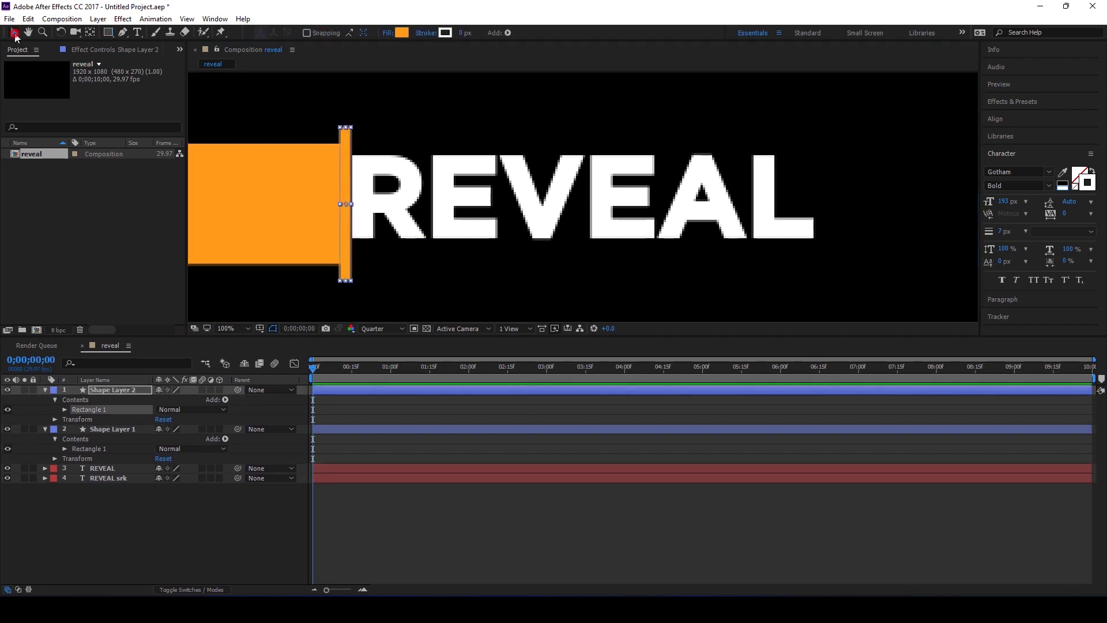
{"action": "left_click_drag", "start_coordinate": [345, 177], "coordinate": [336, 177]}
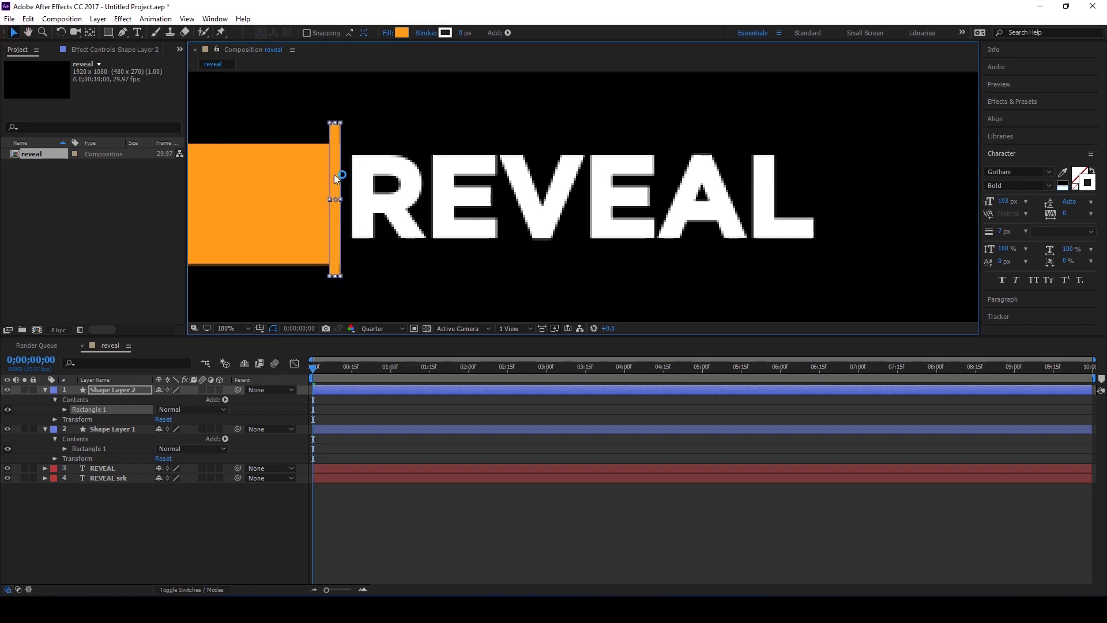
- Collapse Shape Layer 1, keep REVEAL below it, and show the Modes/TrkMat columns
{"action": "left_click", "coordinate": [96, 428]}
{"action": "left_click", "coordinate": [45, 429]}
{"action": "left_click", "coordinate": [106, 438]}
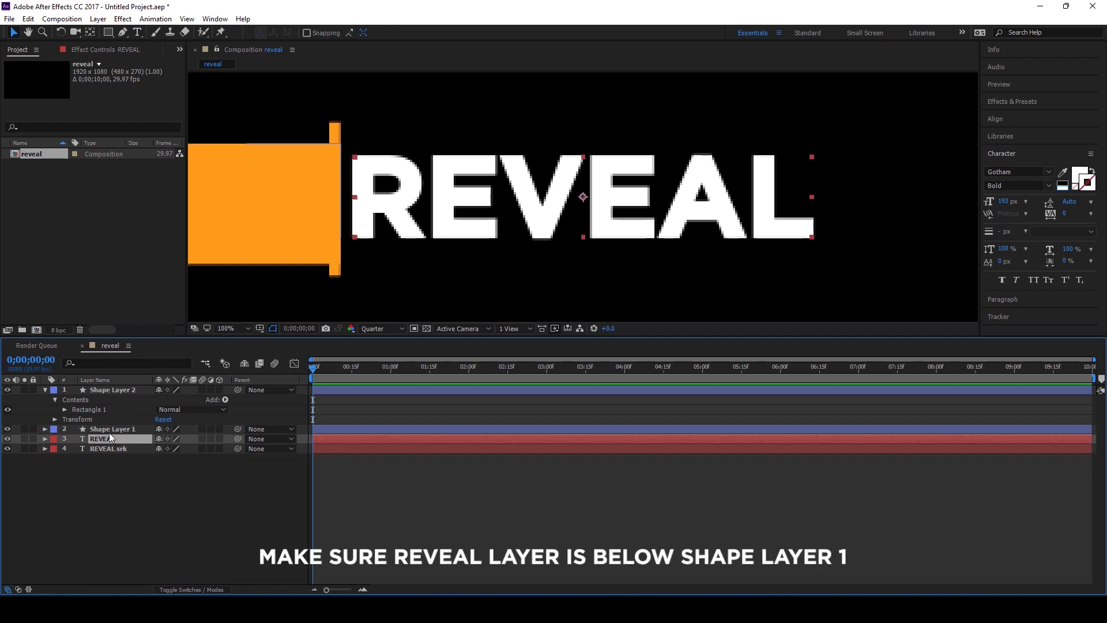
{"action": "left_click", "coordinate": [112, 429]}
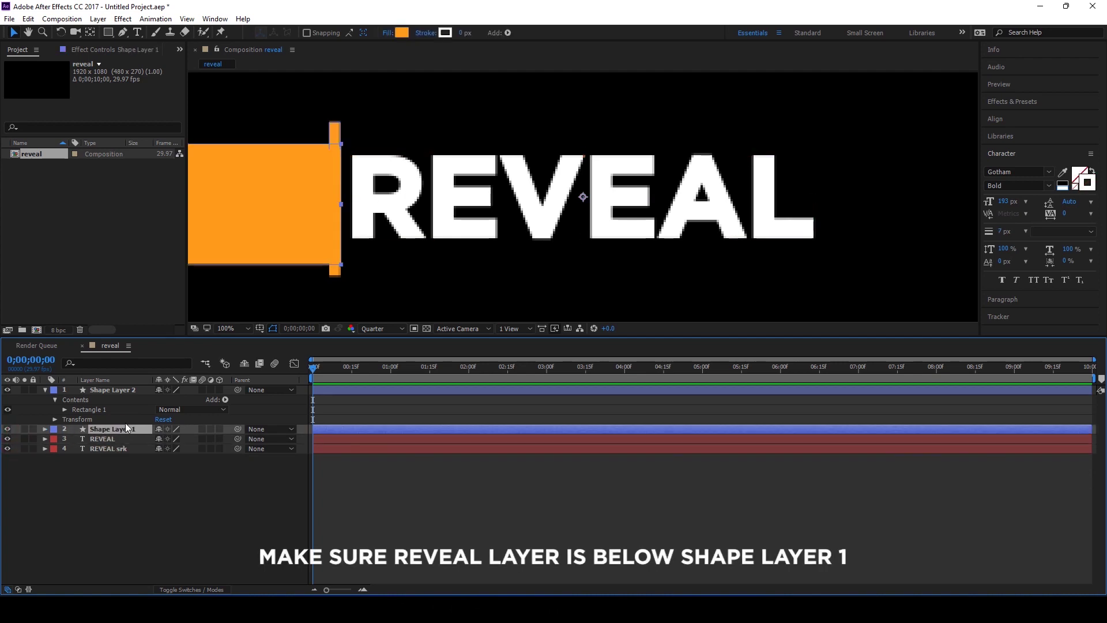
{"action": "left_click", "coordinate": [194, 590]}
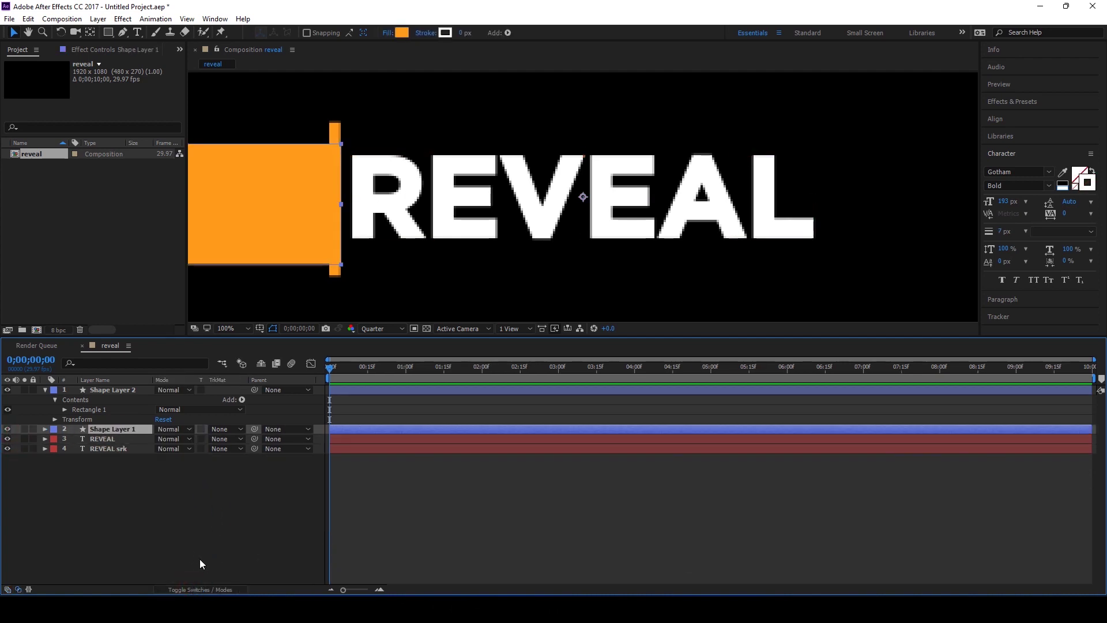
- Set REVEAL's track matte to Alpha Matte 'Shape Layer 1', test-slide the bar, then undo
{"action": "left_click", "coordinate": [226, 439]}
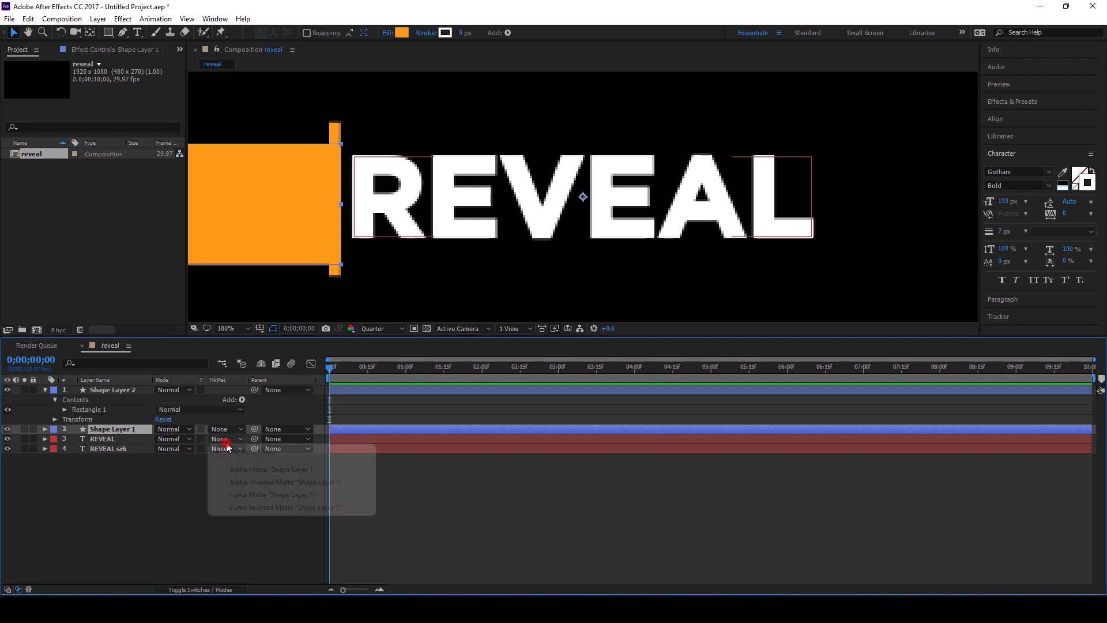
{"action": "left_click", "coordinate": [260, 470]}
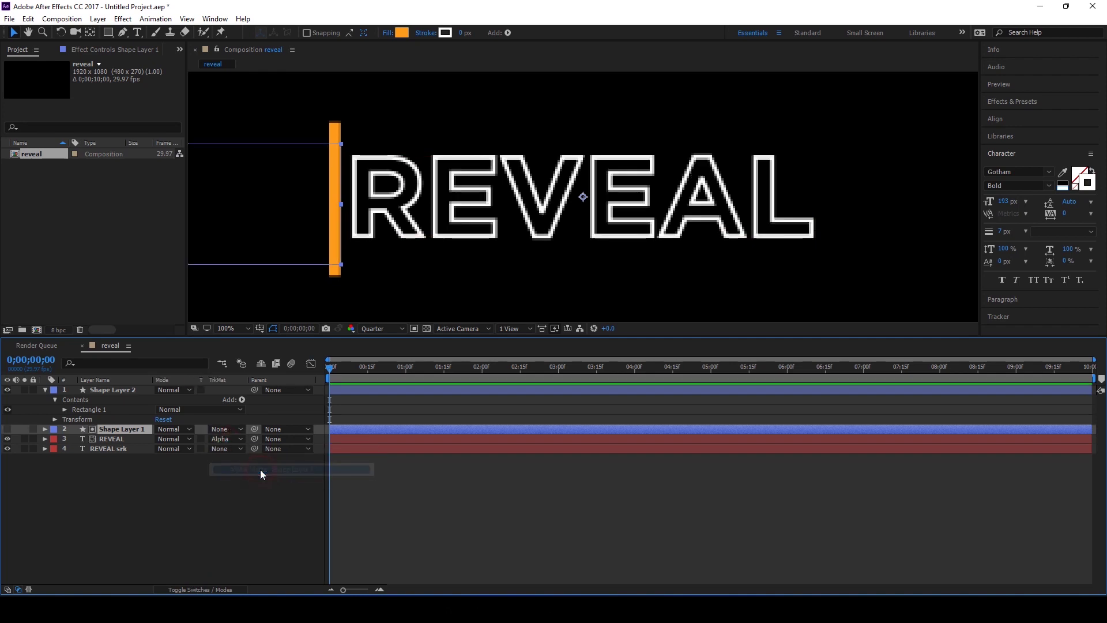
{"action": "left_click", "coordinate": [240, 194]}
{"action": "left_click_drag", "start_coordinate": [239, 196], "coordinate": [701, 192]}
{"action": "key", "text": "ctrl+z"}
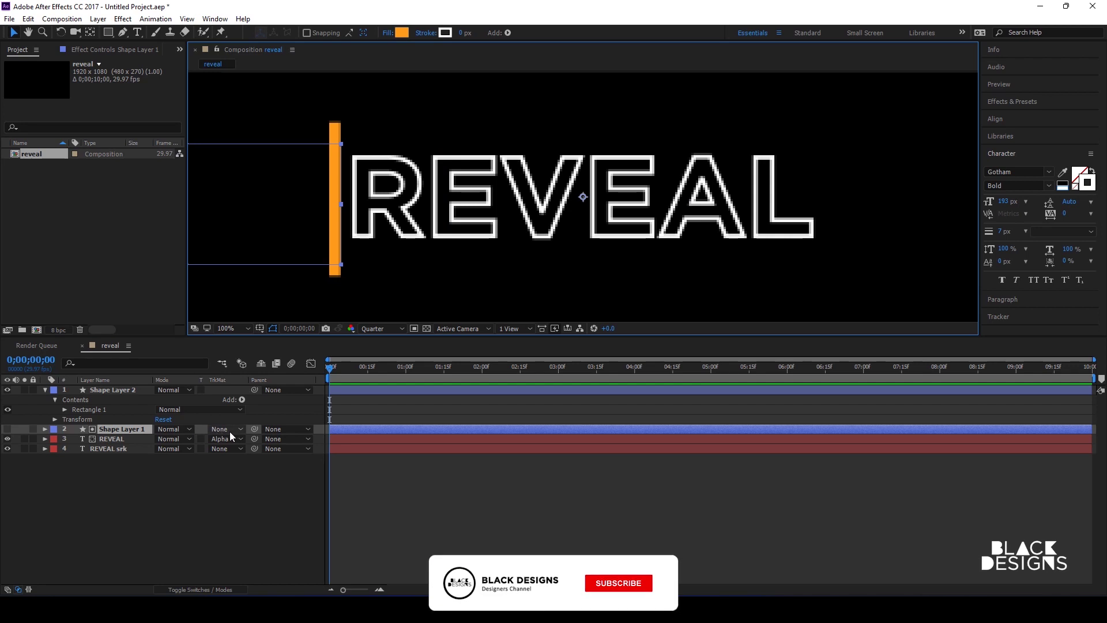
{"action": "left_click", "coordinate": [99, 391]}
{"action": "left_click", "coordinate": [45, 390]}
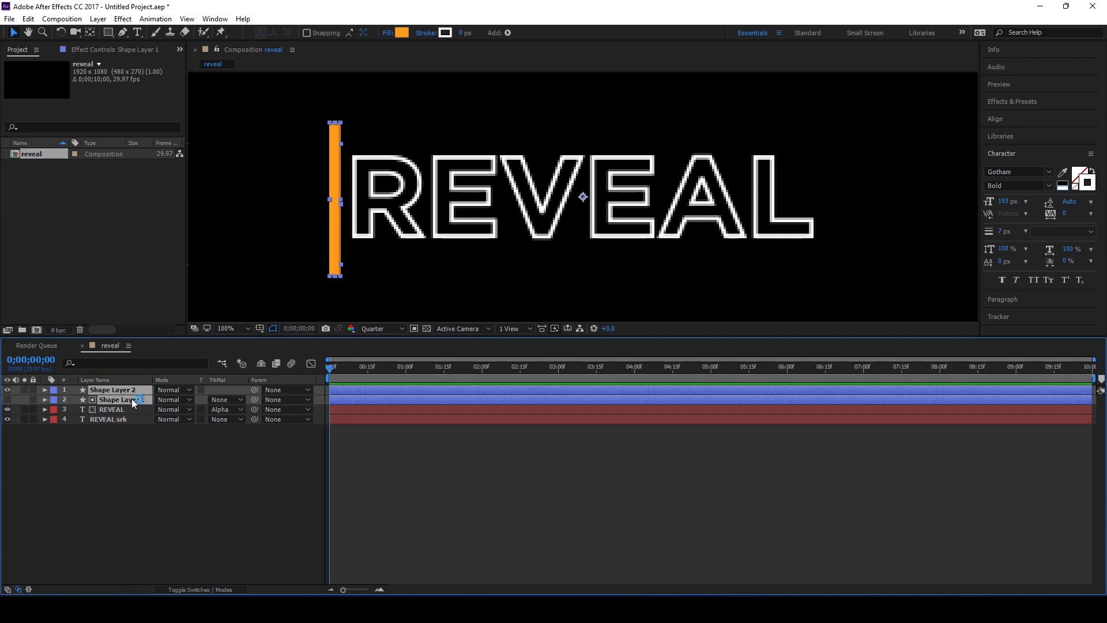
- Keyframe both shape layers' Position at 0s, then move the bars right past REVEAL at 1:15
{"action": "key", "text": "p"}
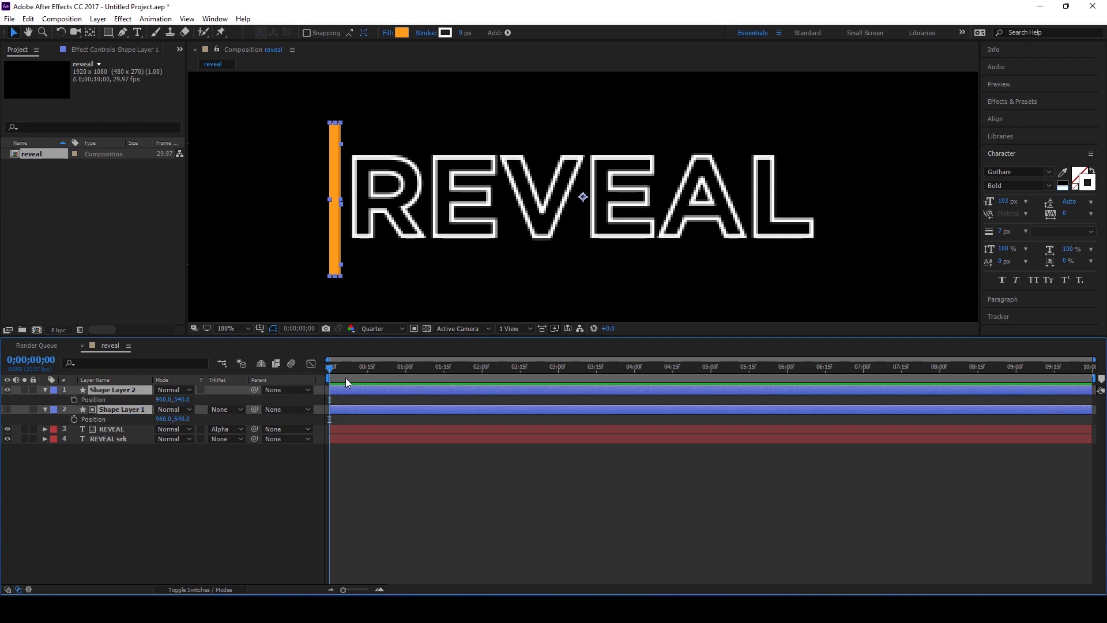
{"action": "key", "text": "space"}
{"action": "key", "text": "space"}
{"action": "left_click", "coordinate": [74, 400]}
{"action": "left_click", "coordinate": [74, 419]}
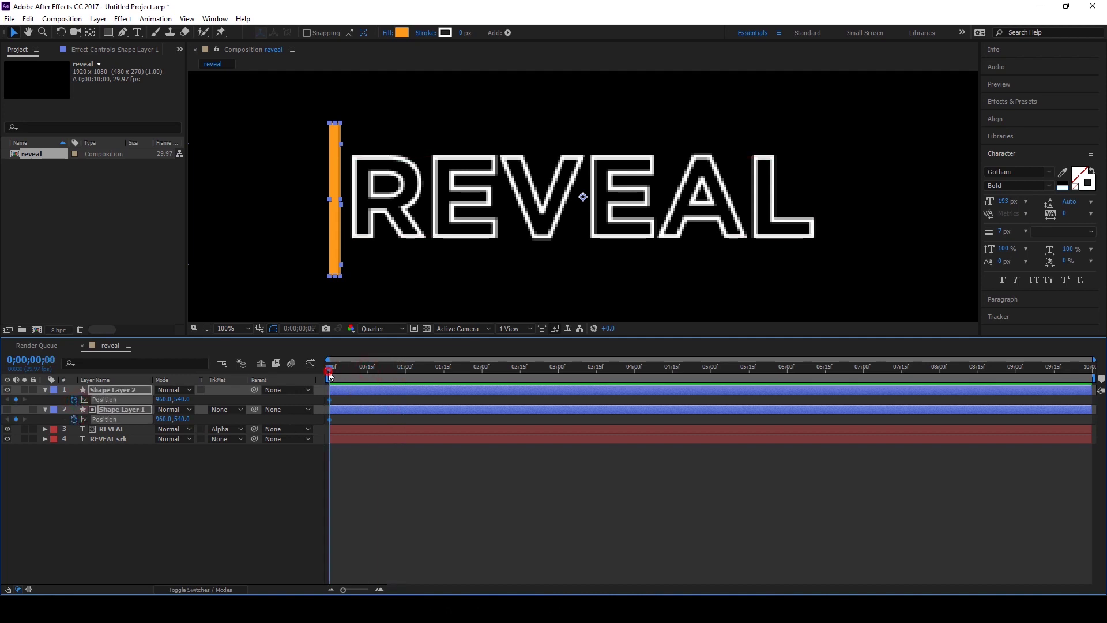
{"action": "left_click_drag", "start_coordinate": [330, 373], "coordinate": [440, 376]}
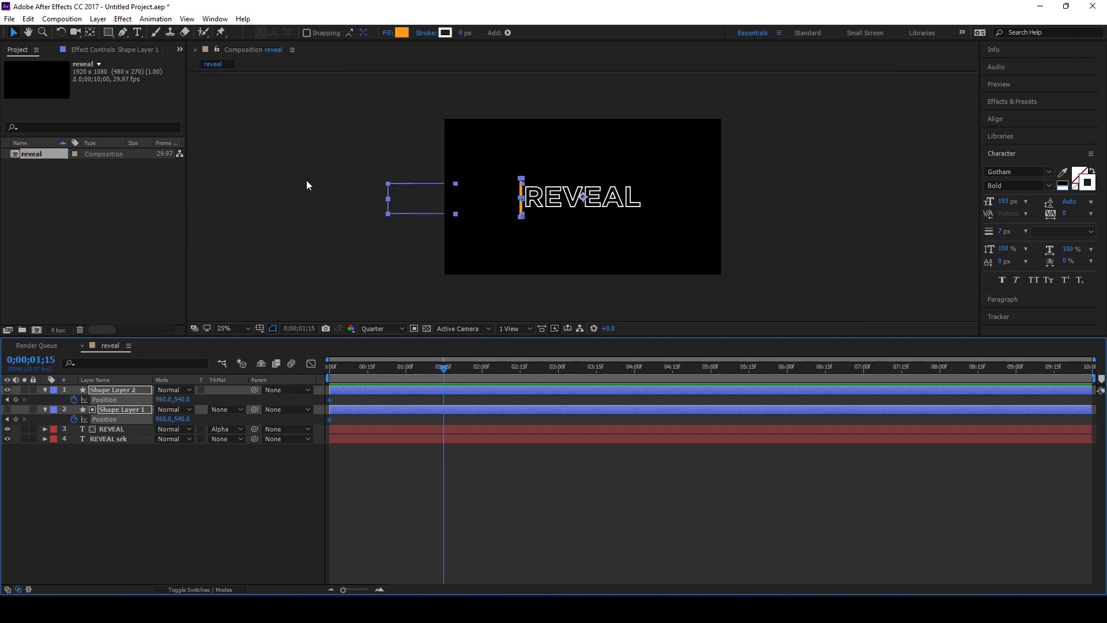
{"action": "key", "text": "period"}
{"action": "left_click_drag", "start_coordinate": [344, 197], "coordinate": [596, 198]}
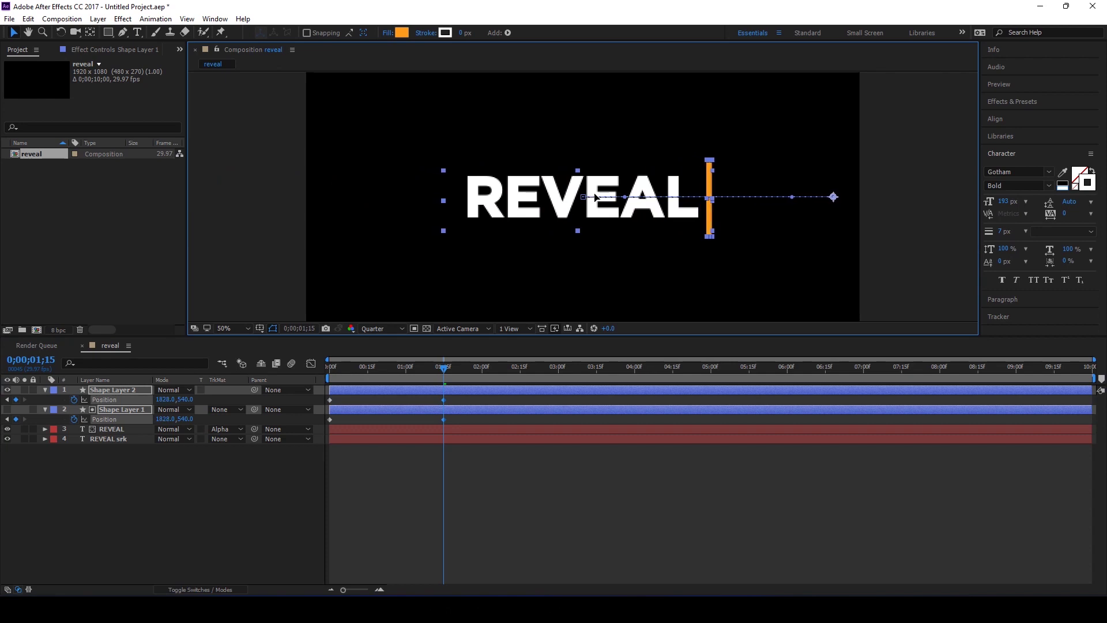
- Hold the bars until 2:15, then slide them back left to 956,540 at 4:00
{"action": "left_click_drag", "start_coordinate": [445, 371], "coordinate": [520, 376]}
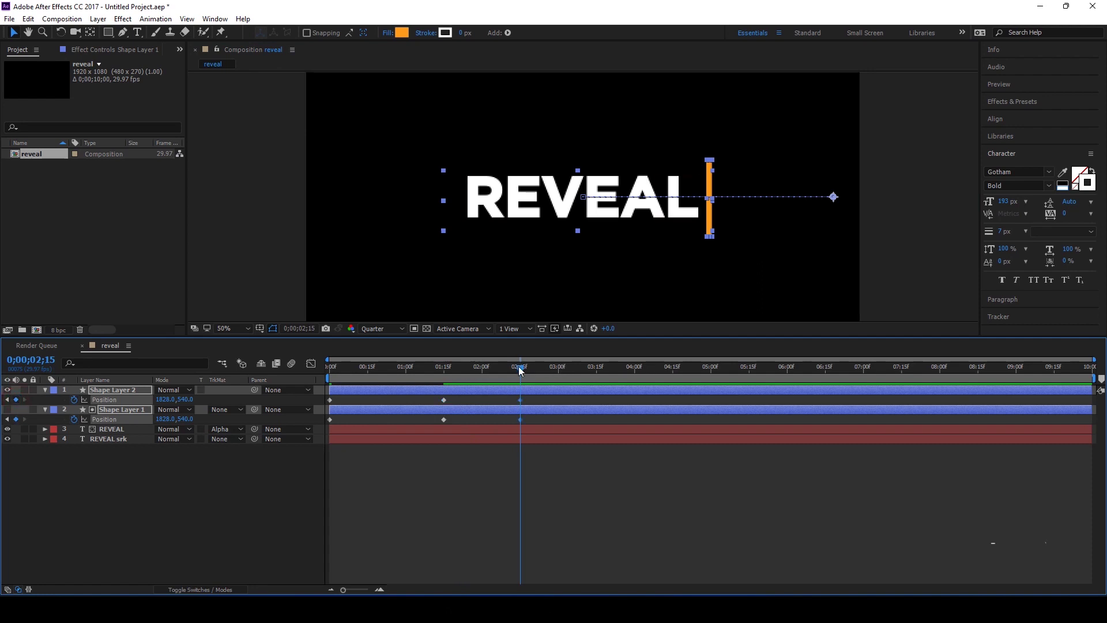
{"action": "left_click_drag", "start_coordinate": [520, 369], "coordinate": [632, 378]}
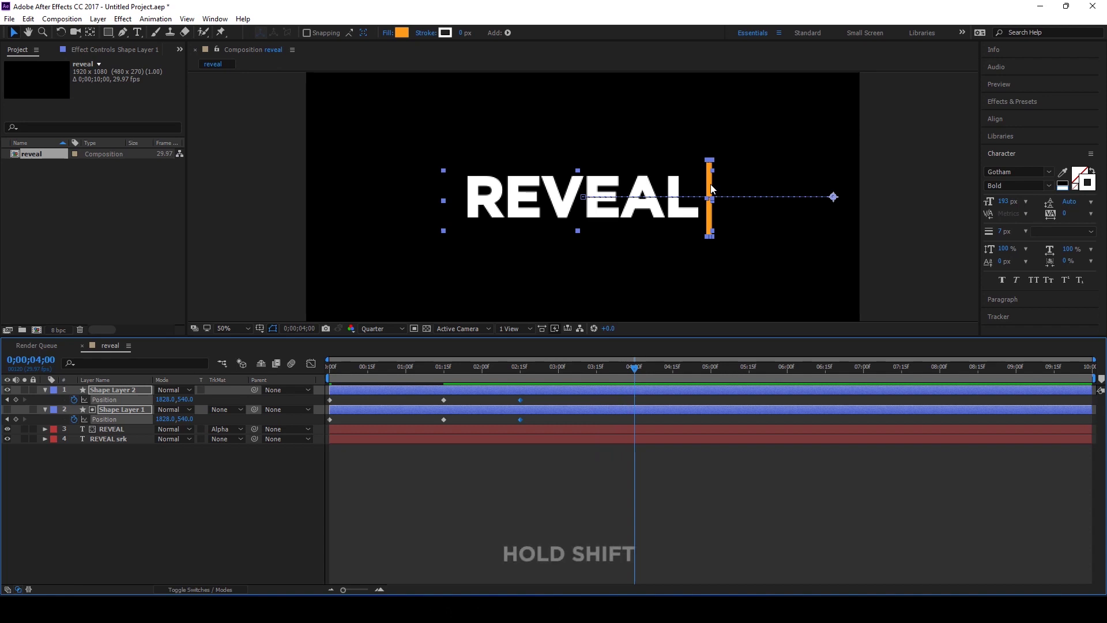
{"action": "left_click_drag", "start_coordinate": [712, 189], "coordinate": [458, 187]}
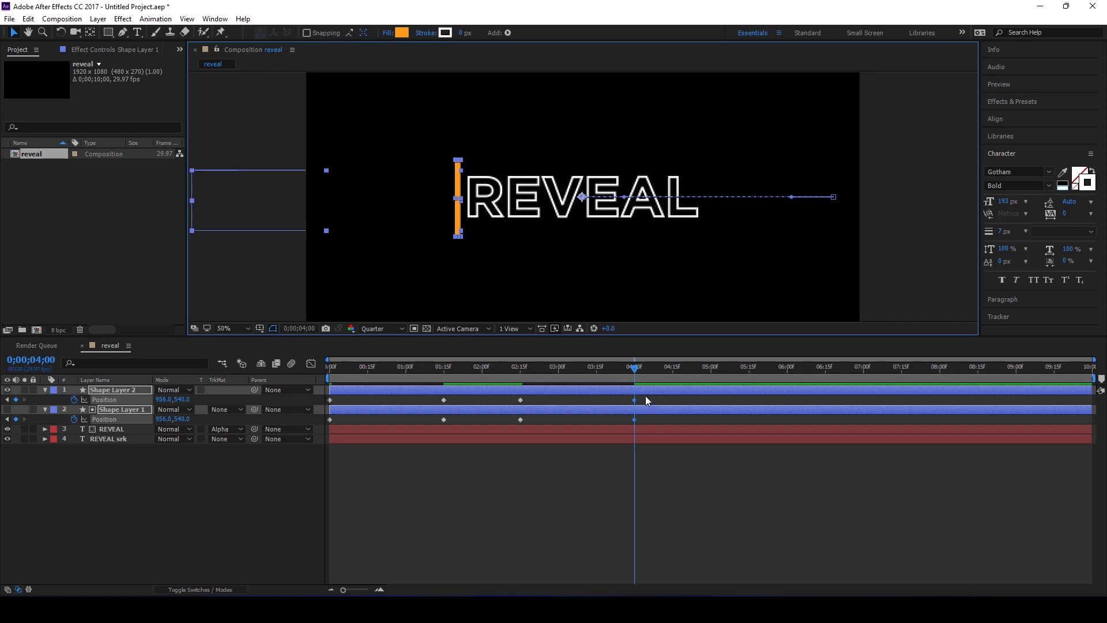
{"action": "left_click_drag", "start_coordinate": [645, 395], "coordinate": [318, 432]}
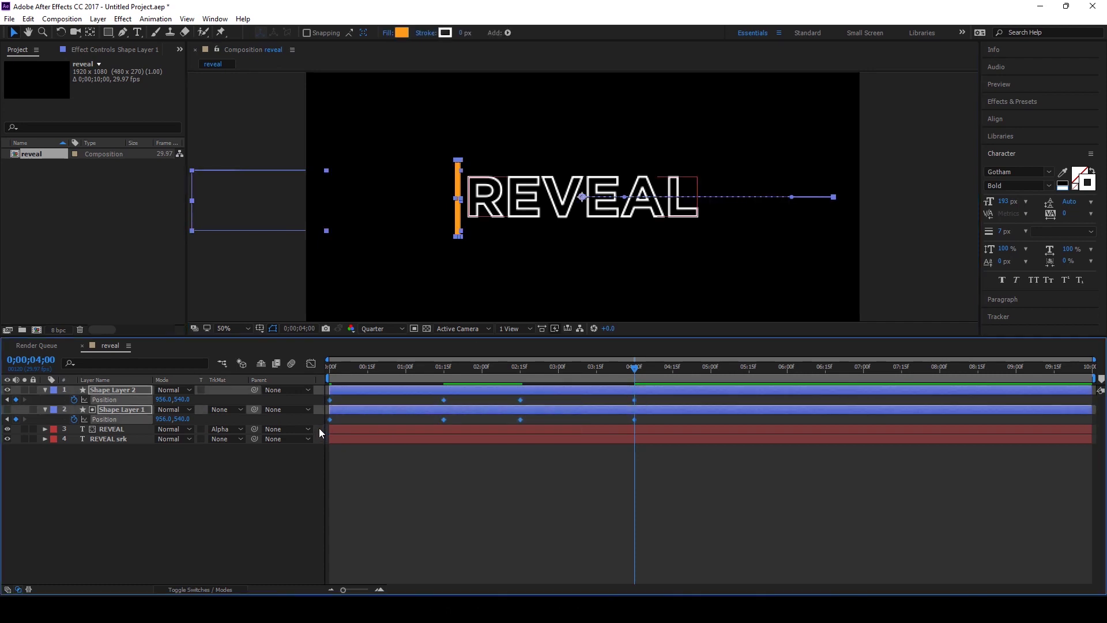
- In the speed graph, ease all Position keyframes to spike near 5000 px/sec then slow down
{"action": "left_click", "coordinate": [311, 363]}
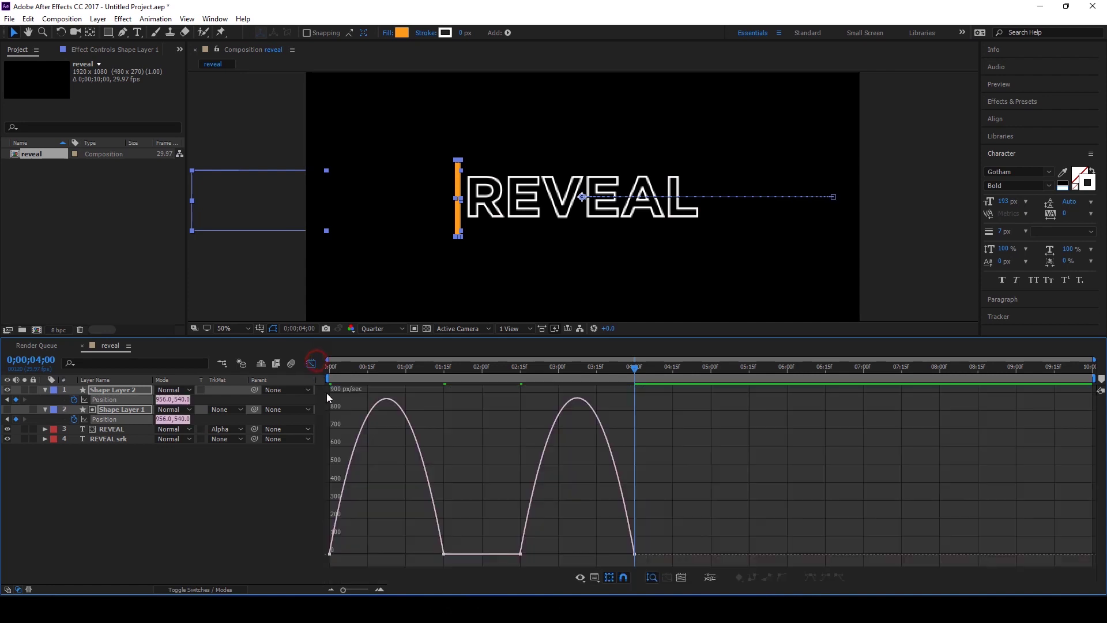
{"action": "left_click_drag", "start_coordinate": [756, 468], "coordinate": [329, 549]}
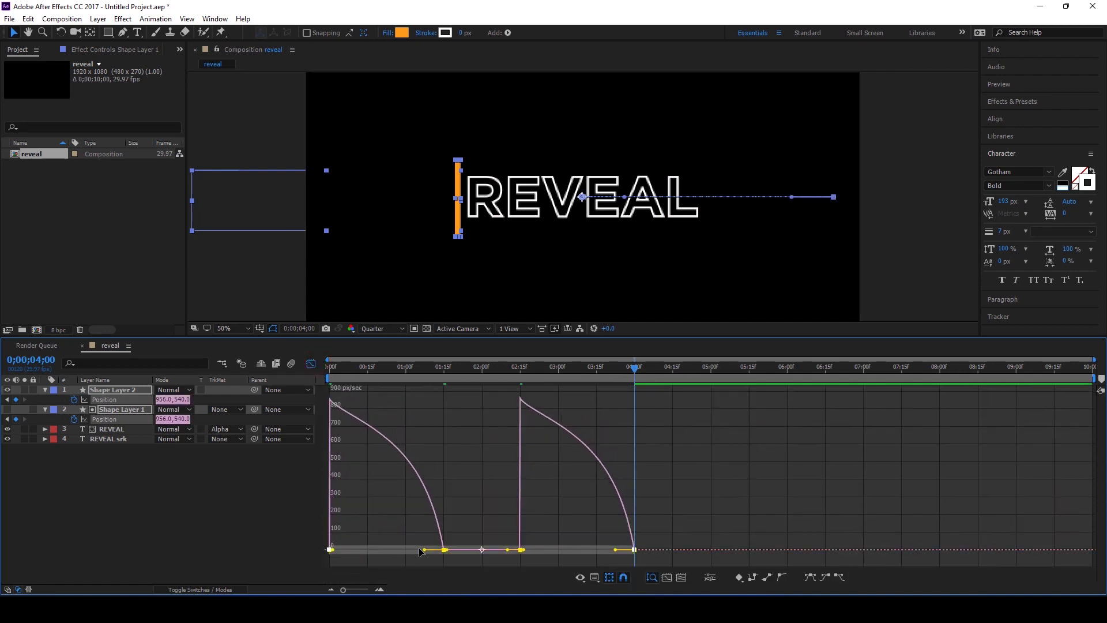
{"action": "left_click_drag", "start_coordinate": [417, 551], "coordinate": [349, 546]}
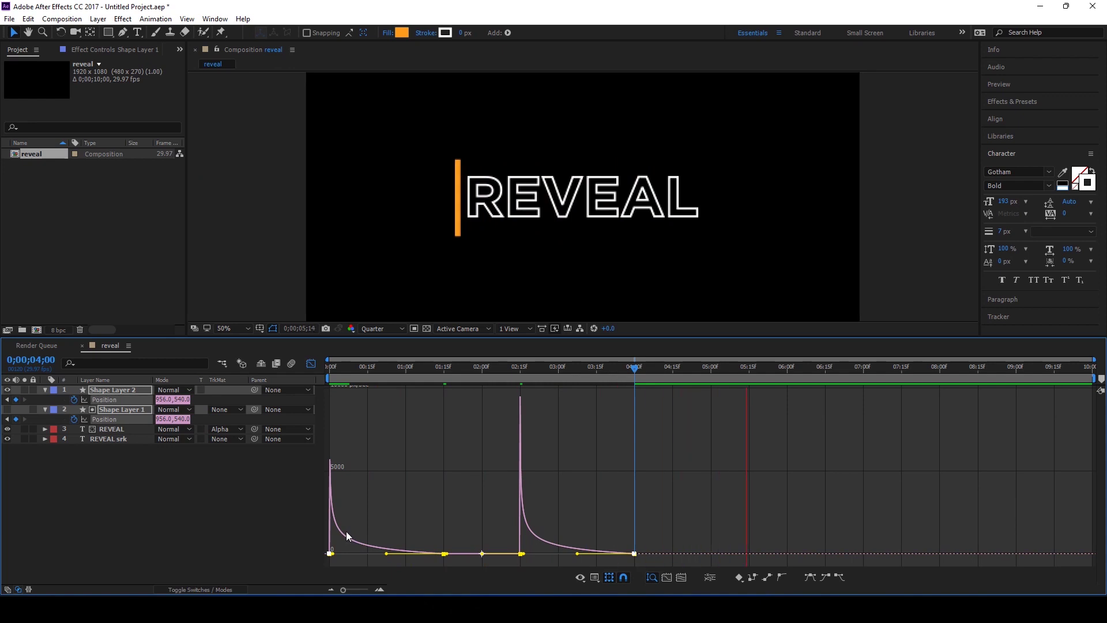
- Stop the preview, return to the layer bars view and turn on the composition's Motion Blur switch
{"action": "key", "text": "space"}
{"action": "left_click", "coordinate": [311, 363]}
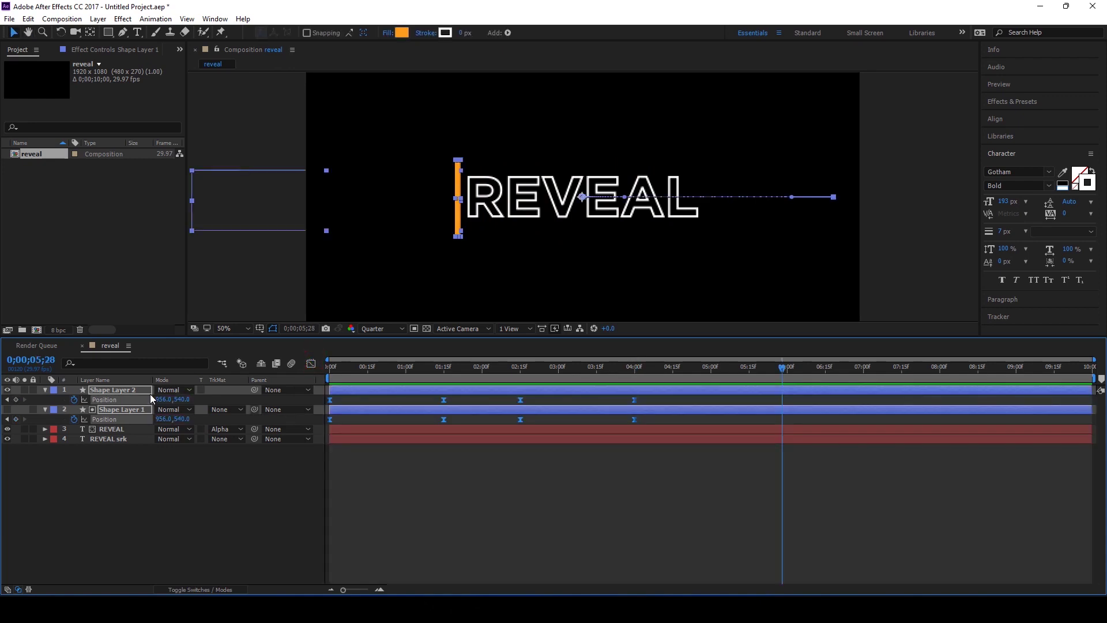
{"action": "left_click", "coordinate": [292, 363]}
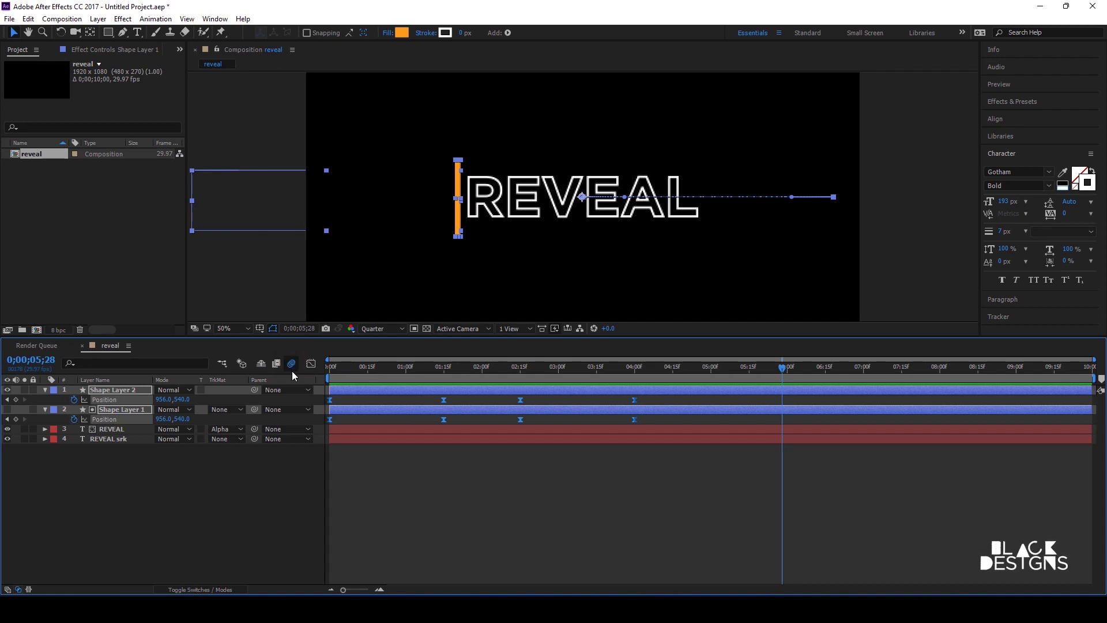
- Tick Motion Blur on Shape Layer 2 and Shape Layer 1, then collapse their Position rows
{"action": "left_click", "coordinate": [217, 589]}
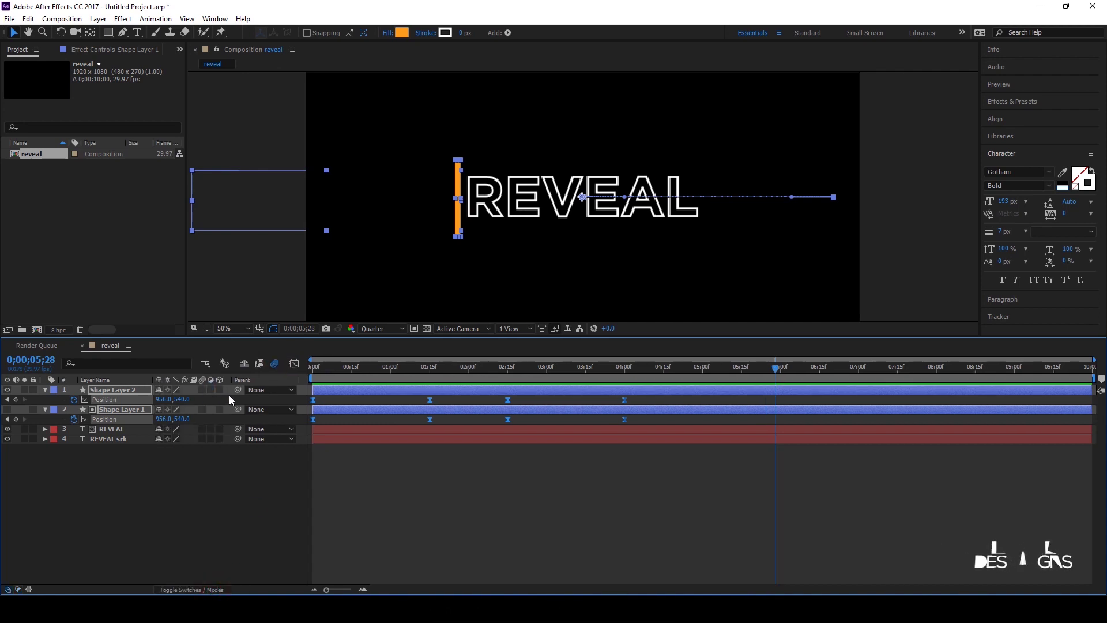
{"action": "left_click", "coordinate": [202, 390]}
{"action": "left_click", "coordinate": [203, 410]}
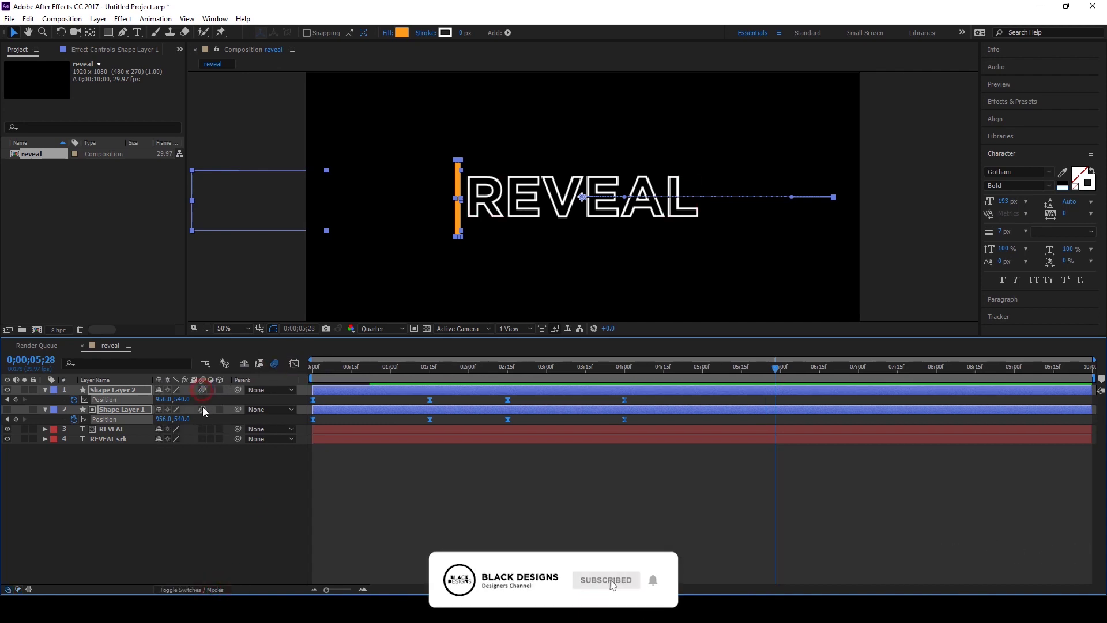
{"action": "left_click", "coordinate": [223, 527]}
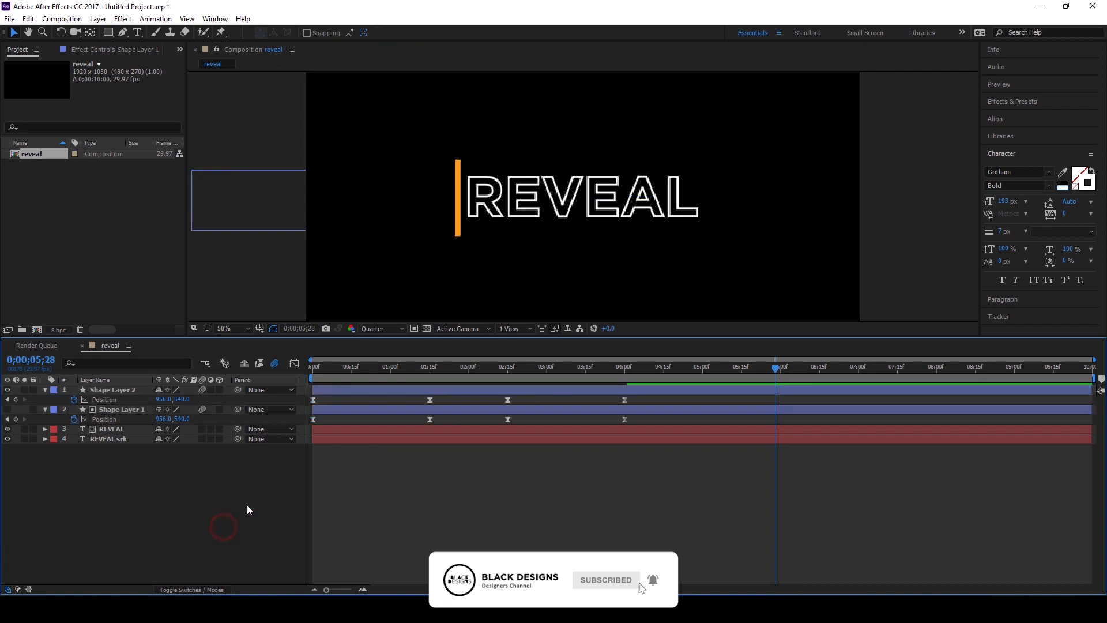
{"action": "left_click", "coordinate": [45, 410]}
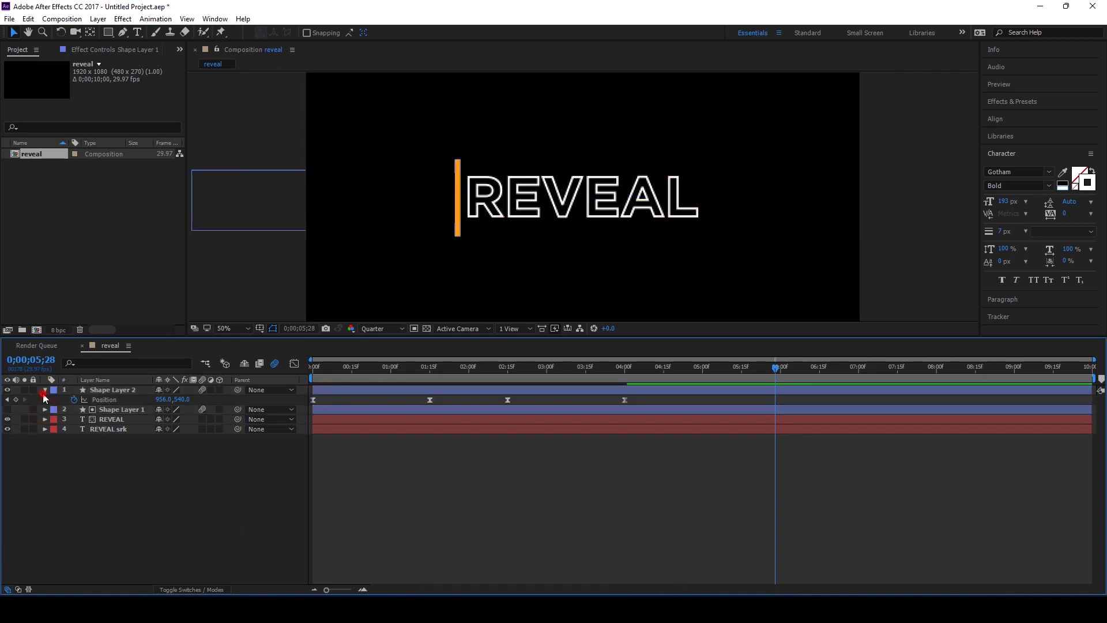
{"action": "left_click", "coordinate": [45, 389]}
- Scrub through the reveal animation and select Shape Layer 2
{"action": "left_click_drag", "start_coordinate": [317, 369], "coordinate": [200, 374]}
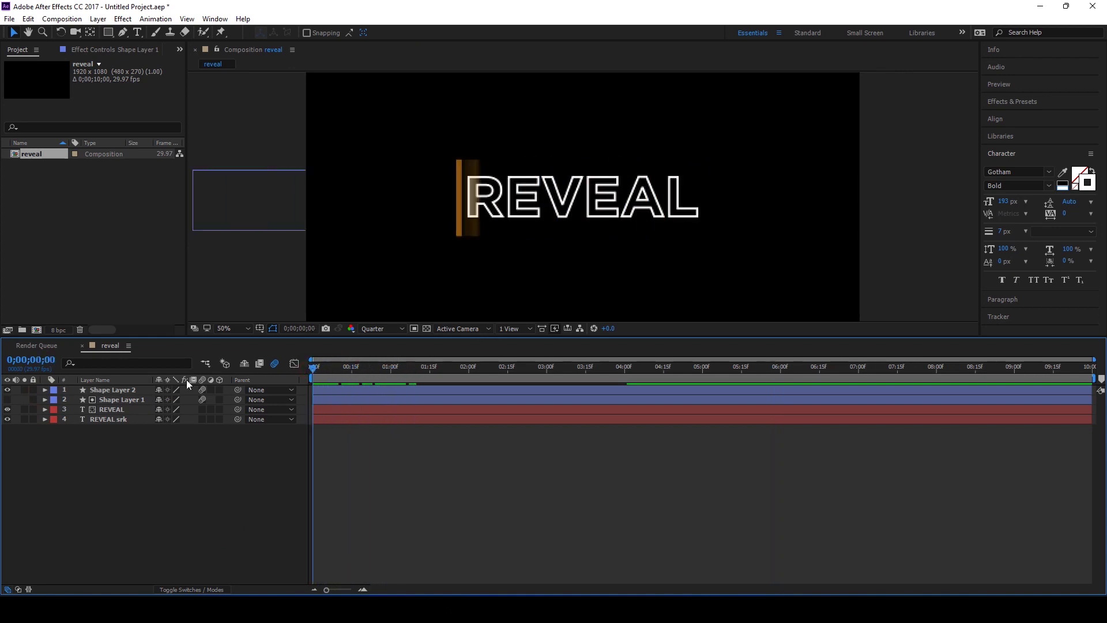
{"action": "left_click", "coordinate": [109, 389]}
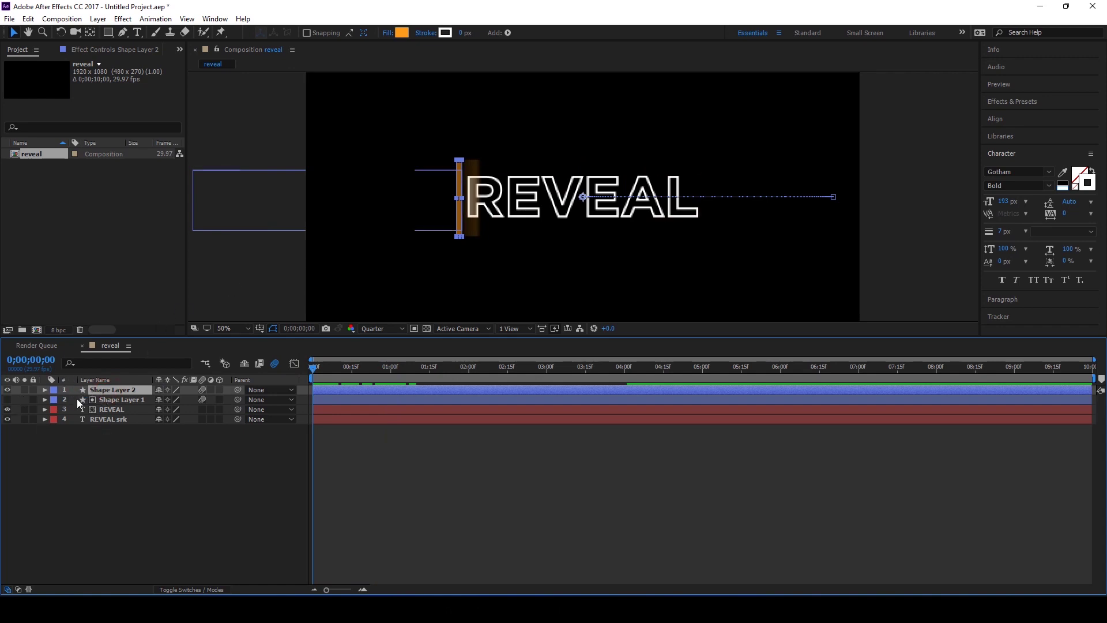
- Select both shape layers and move all their Position keyframes later to start at 1;15
{"action": "key", "text": "s"}
{"action": "left_click", "coordinate": [113, 409]}
{"action": "left_click", "coordinate": [112, 390]}
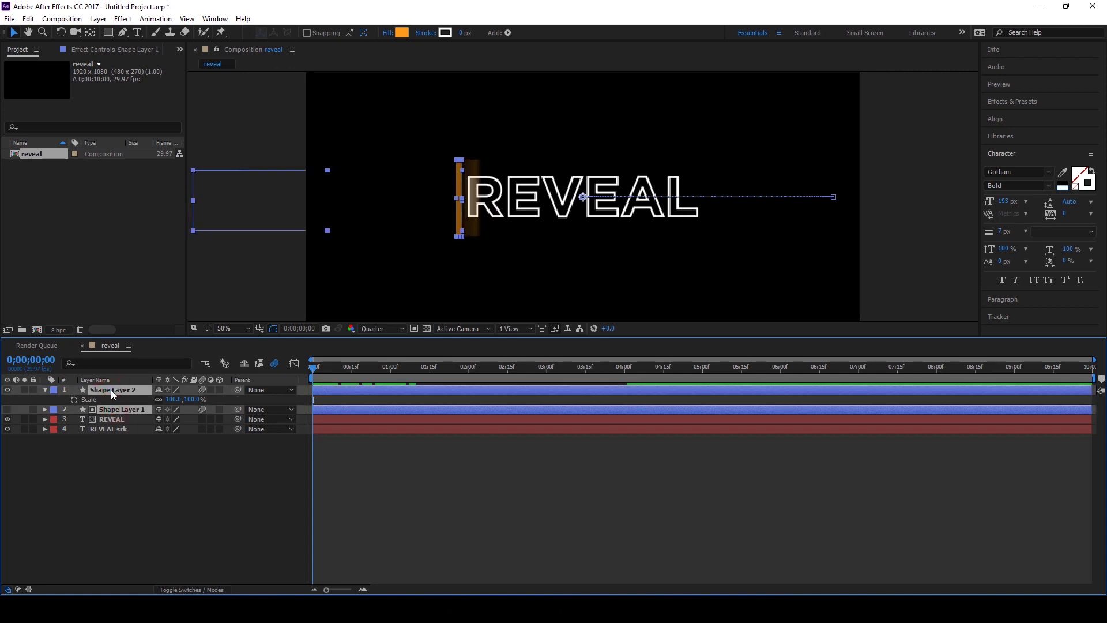
{"action": "key", "text": "p"}
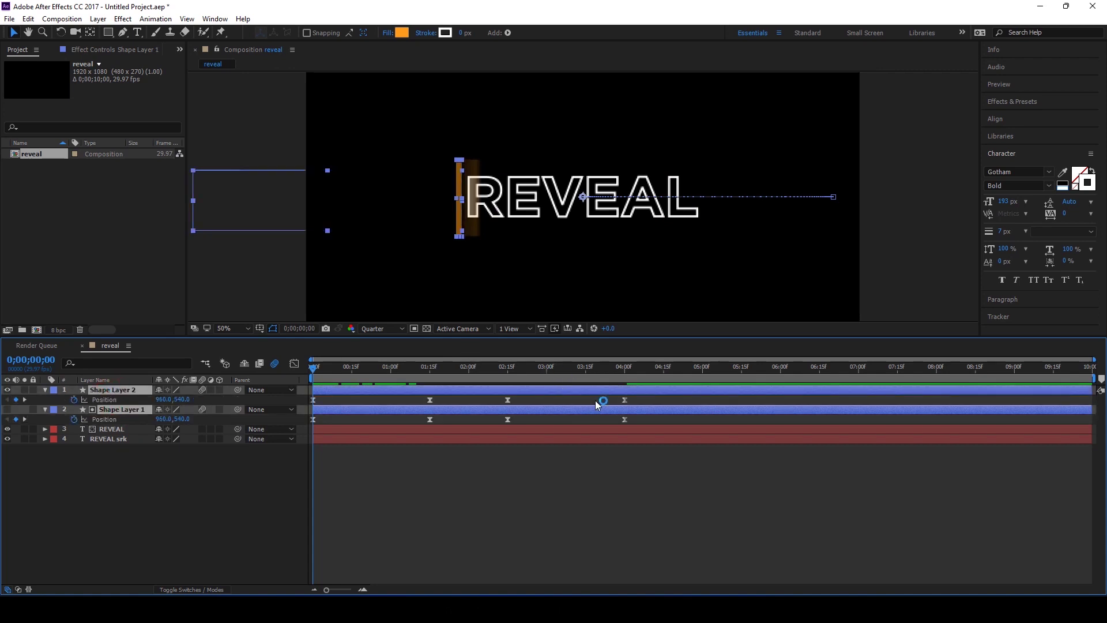
{"action": "left_click_drag", "start_coordinate": [637, 401], "coordinate": [441, 417]}
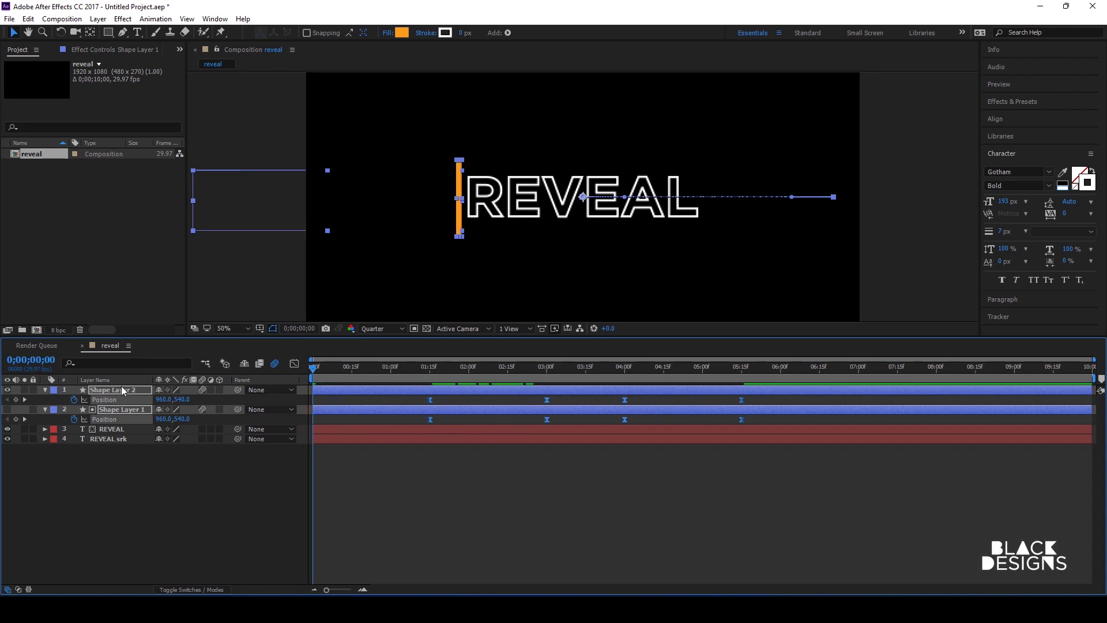
{"action": "left_click", "coordinate": [119, 410]}
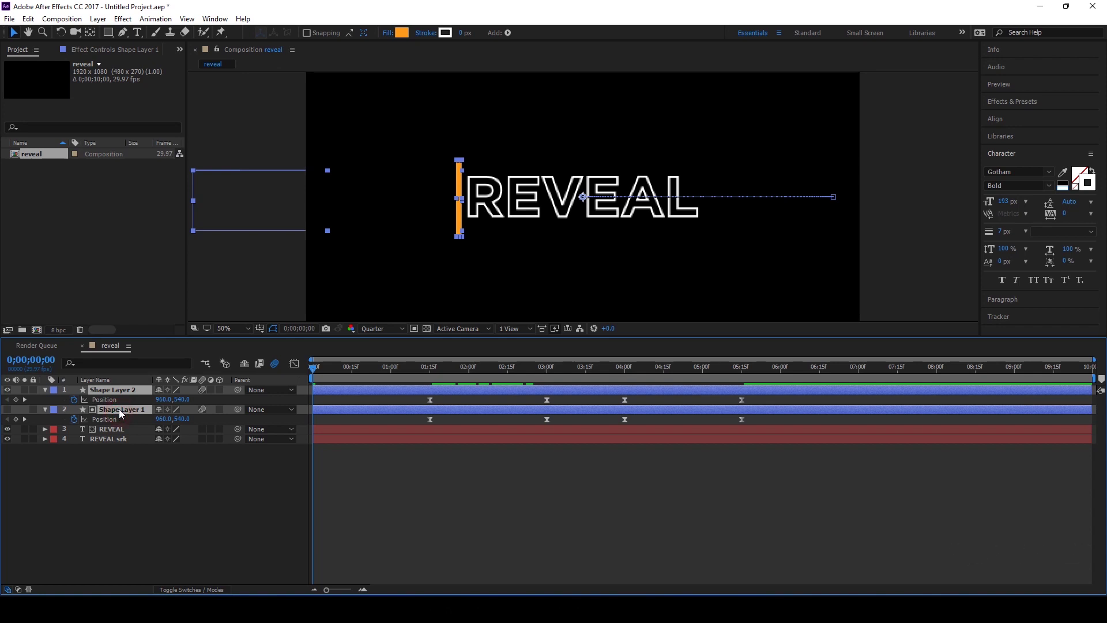
{"action": "key", "text": "s"}
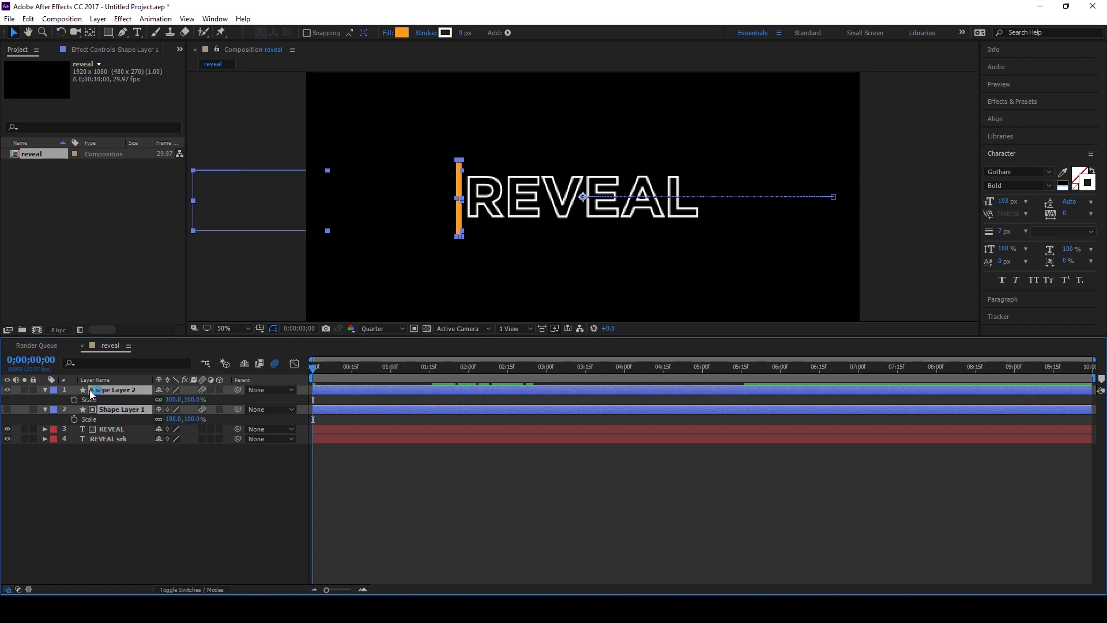
- Add a 100% Scale keyframe on Shape Layer 2 at 1;15
{"action": "left_click", "coordinate": [101, 510]}
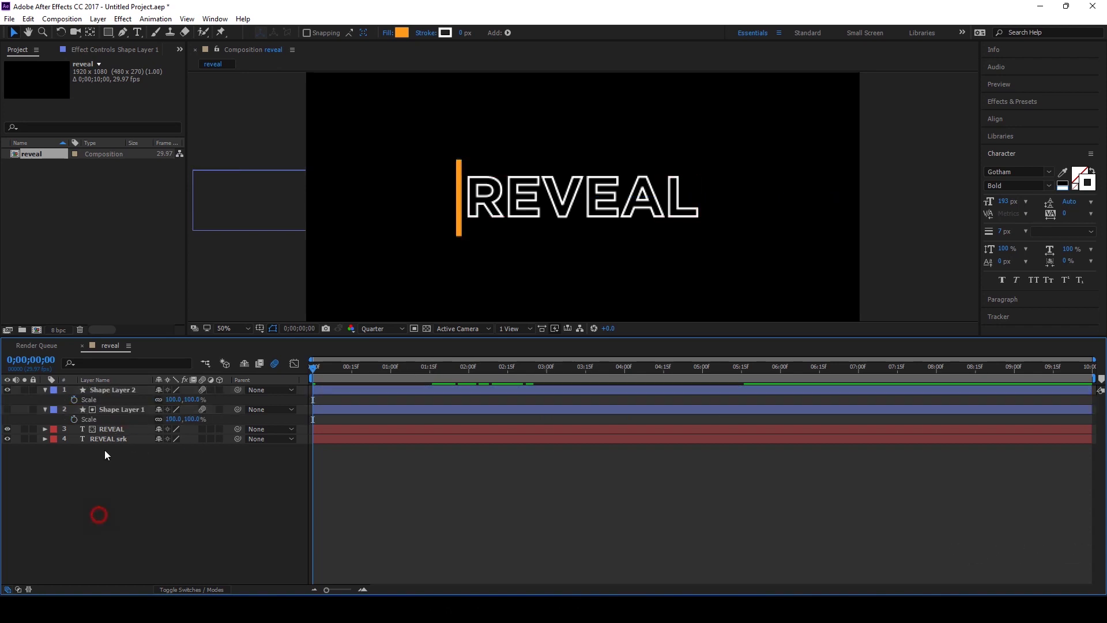
{"action": "left_click", "coordinate": [112, 391]}
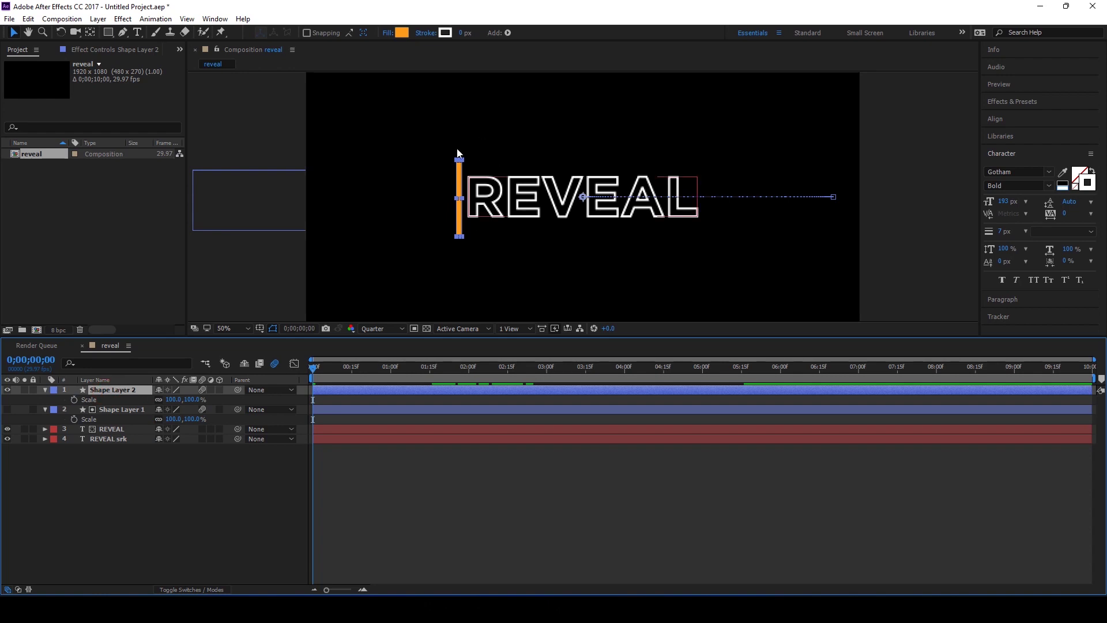
{"action": "left_click_drag", "start_coordinate": [348, 378], "coordinate": [429, 374]}
{"action": "left_click", "coordinate": [74, 399]}
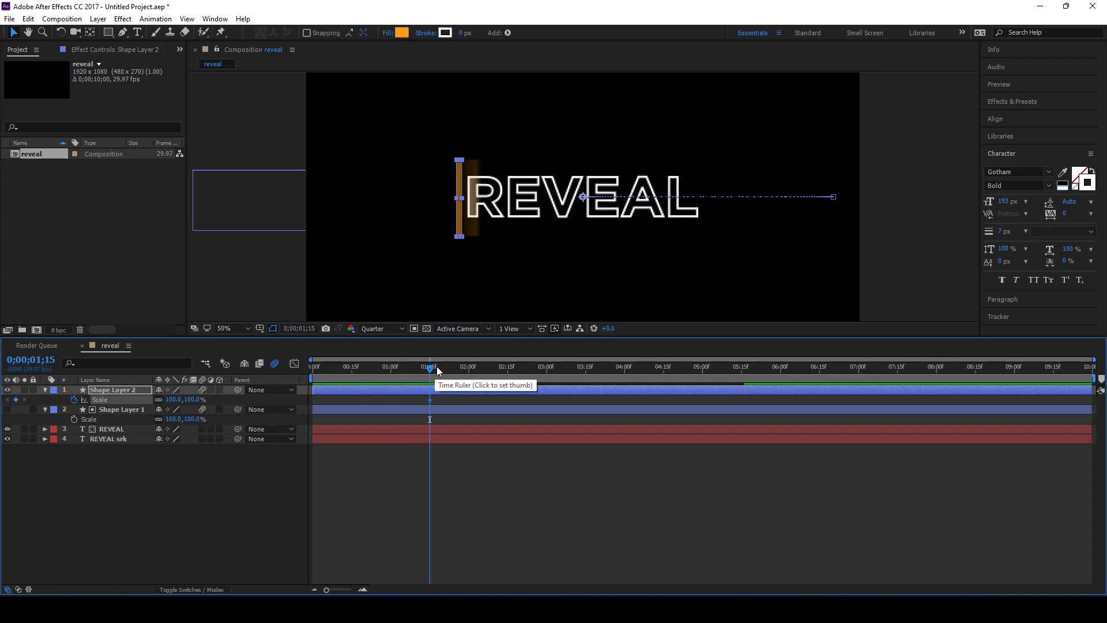
- Set Shape Layer 2's Scale to 0% at frame 0 and scrub to check the grow-in
{"action": "left_click_drag", "start_coordinate": [430, 368], "coordinate": [312, 372]}
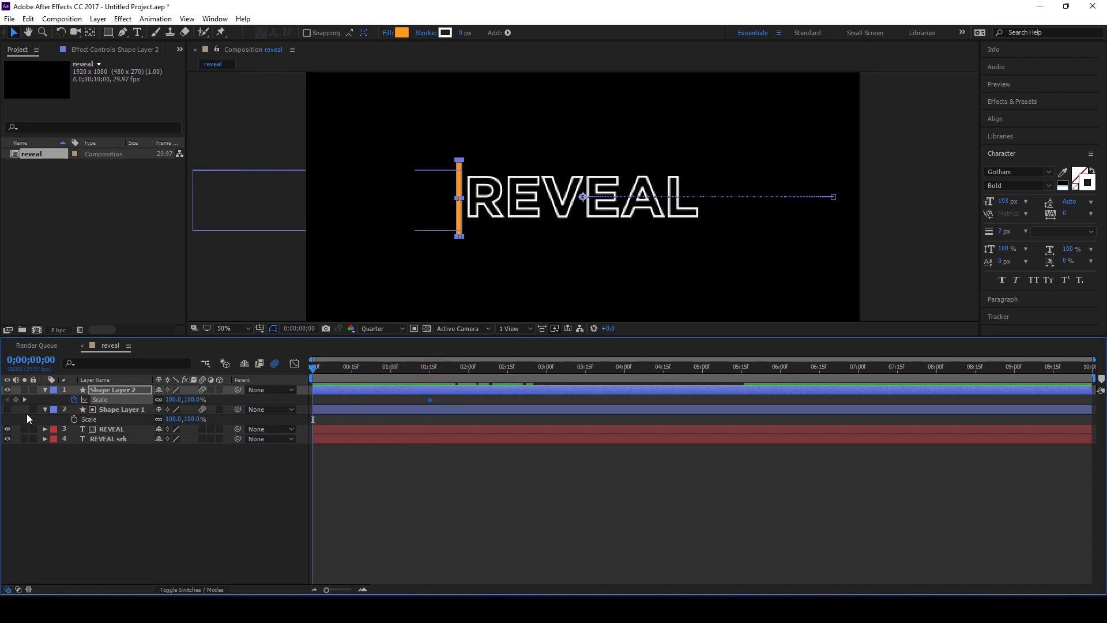
{"action": "left_click", "coordinate": [45, 409]}
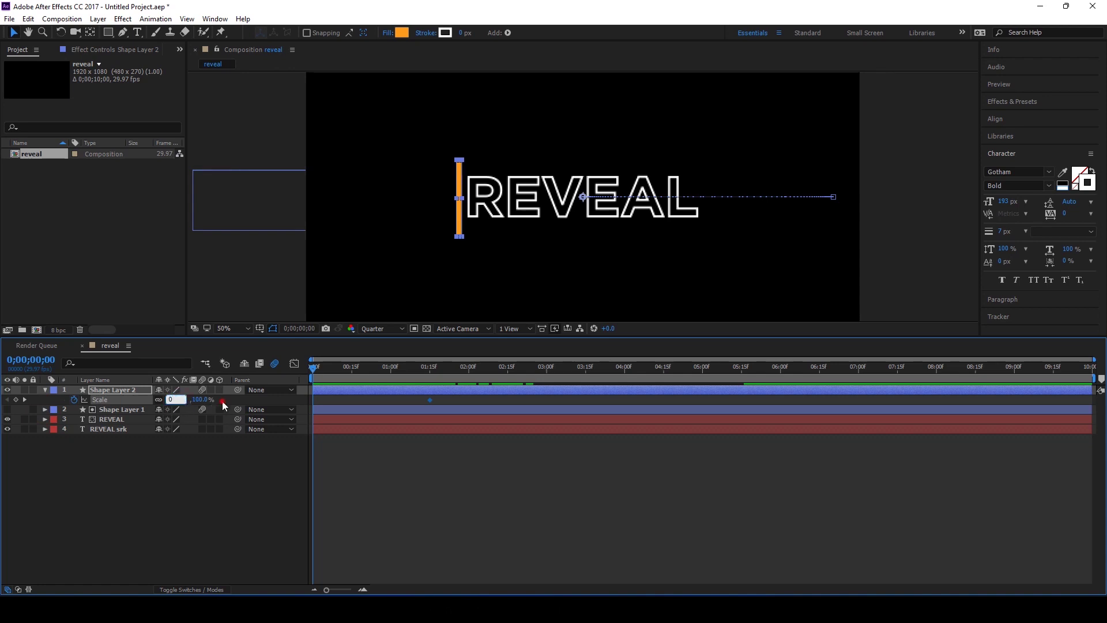
{"action": "left_click", "coordinate": [296, 396]}
{"action": "mouse_move", "coordinate": [311, 369]}
{"action": "left_mouse_down"}
{"action": "mouse_move", "coordinate": [440, 386]}
{"action": "mouse_move", "coordinate": [292, 376]}
{"action": "left_mouse_up"}
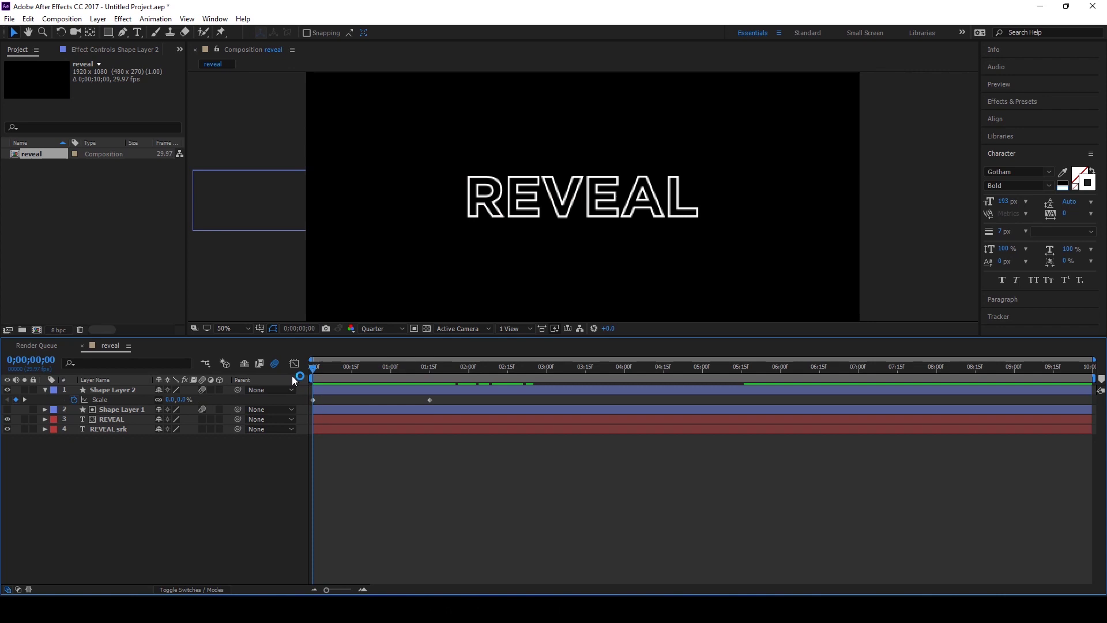
{"action": "left_click", "coordinate": [136, 391]}
- Keyframe Shape Layer 2's Rotation at 0° at 1;15 and 200° at frame 0
{"action": "key", "text": "F2"}
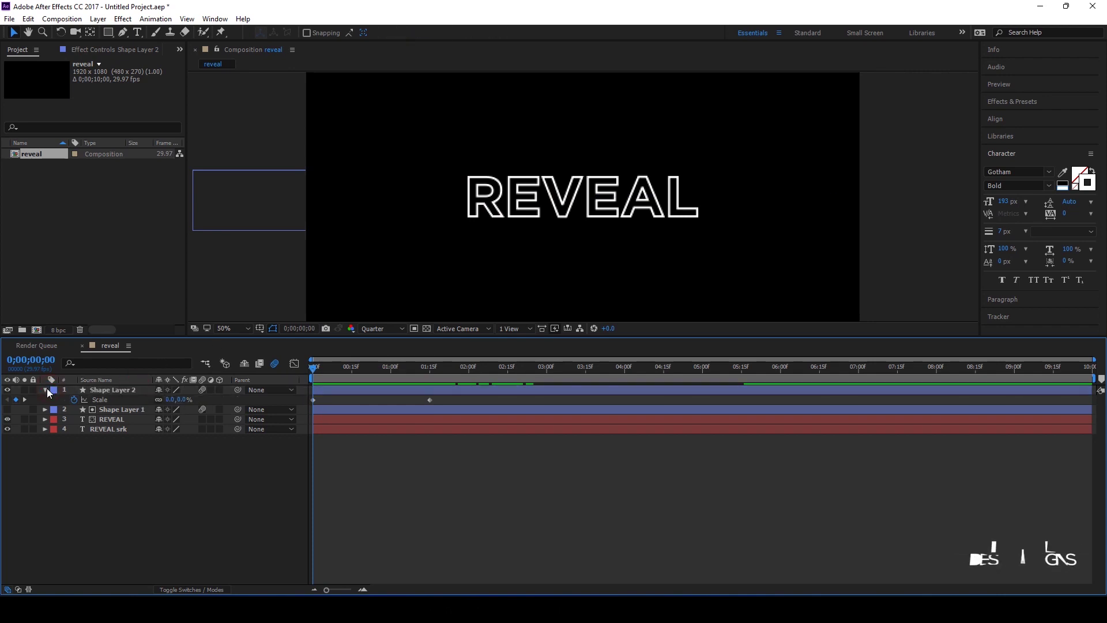
{"action": "left_click", "coordinate": [46, 390]}
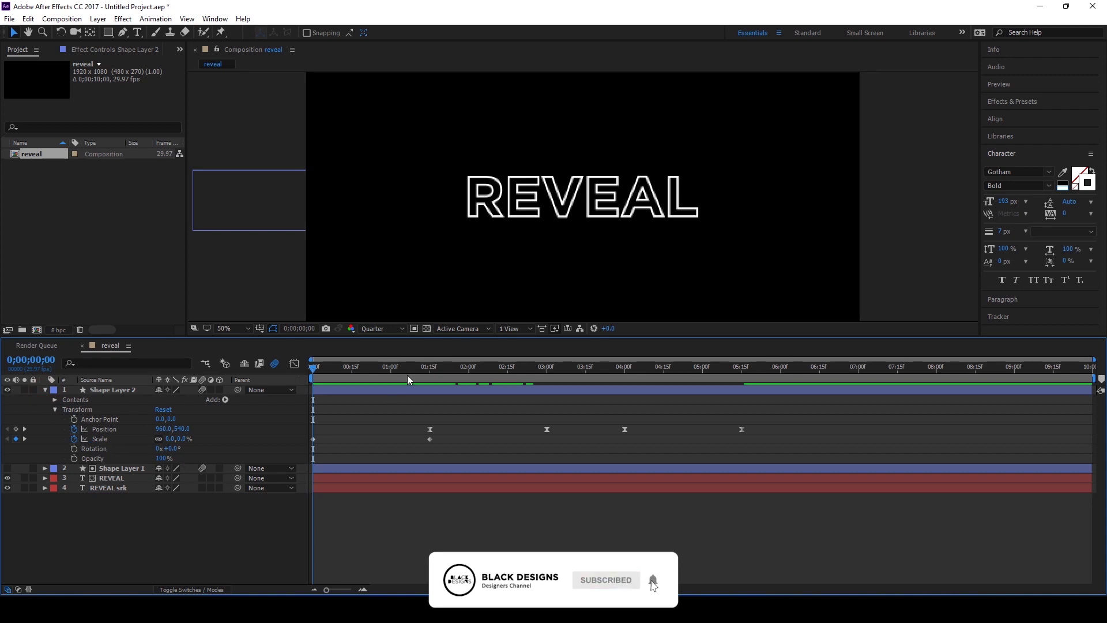
{"action": "left_click_drag", "start_coordinate": [407, 375], "coordinate": [279, 378]}
{"action": "key", "text": "alt+shift+r"}
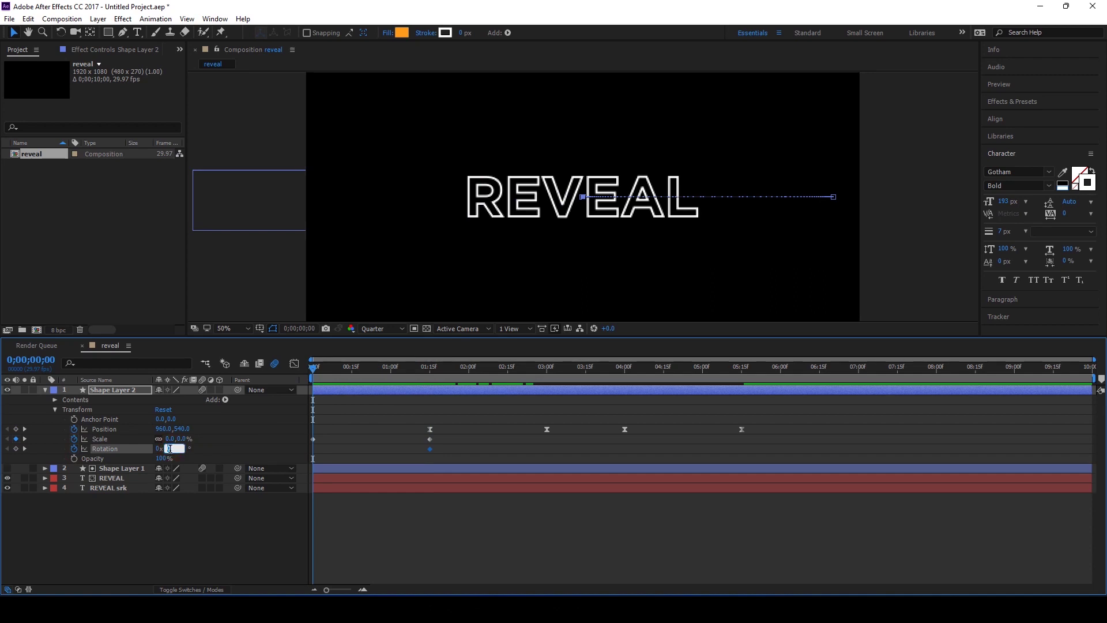
{"action": "left_click", "coordinate": [221, 449]}
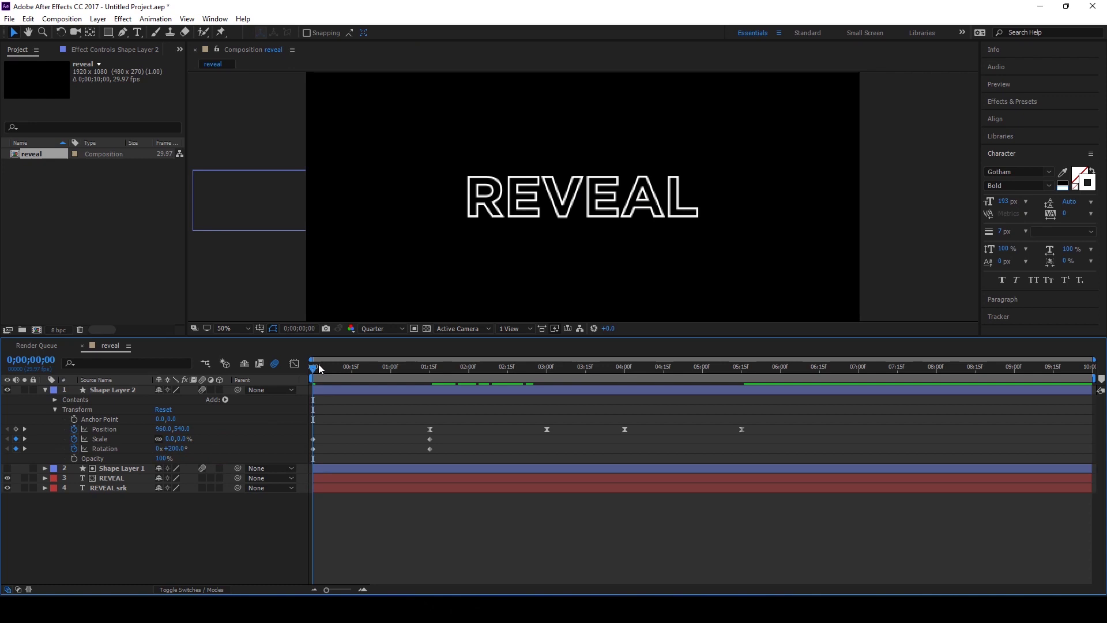
- Preview the spin-in, then select the Scale and Rotation keyframes
{"action": "key", "text": "space"}
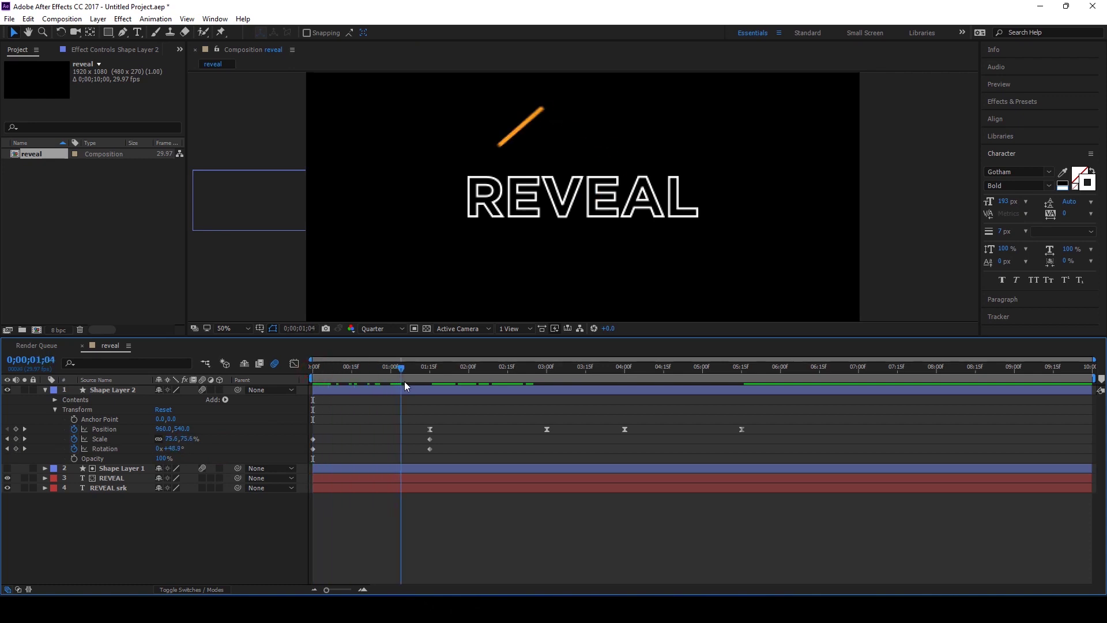
{"action": "key", "text": "space"}
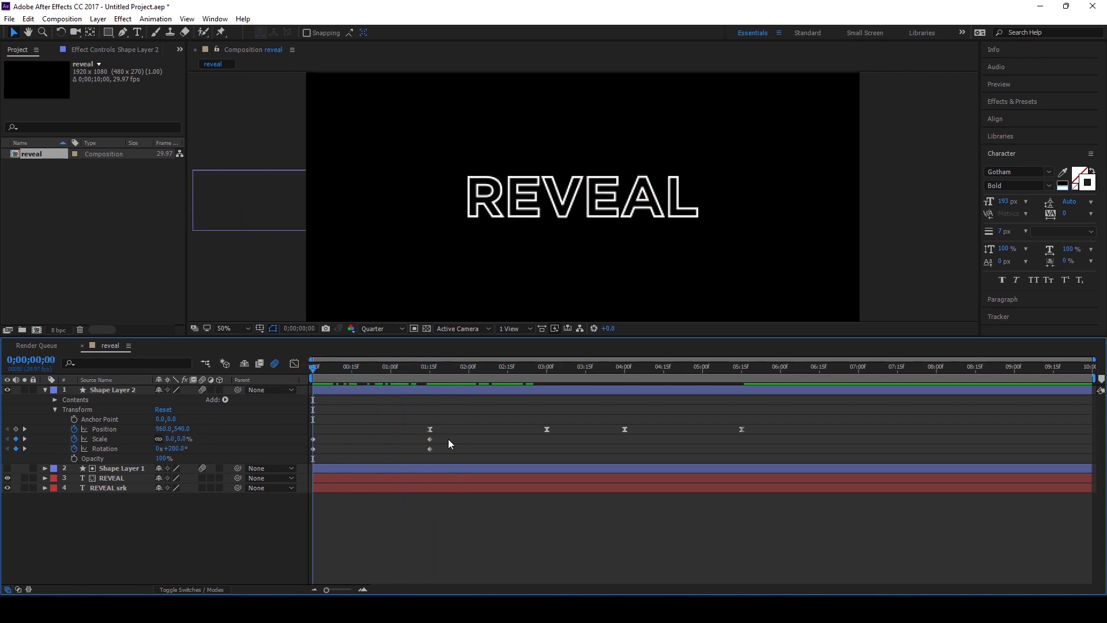
{"action": "left_click_drag", "start_coordinate": [450, 443], "coordinate": [291, 448]}
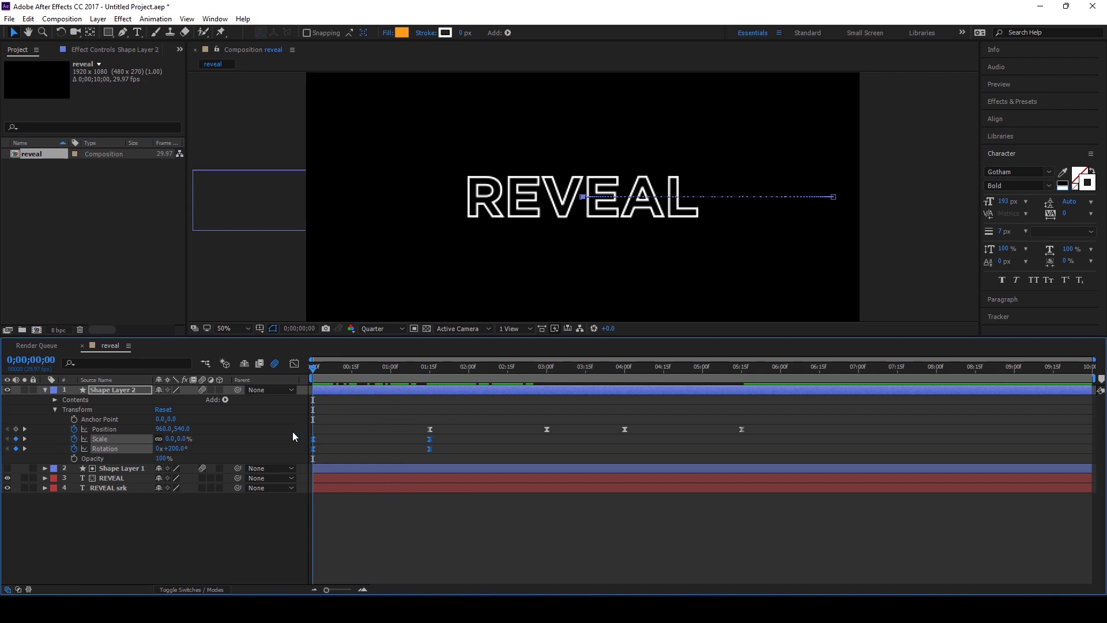
- Sharpen the Scale/Rotation speed curve into an early spike in the Graph Editor, then preview
{"action": "left_click", "coordinate": [294, 363]}
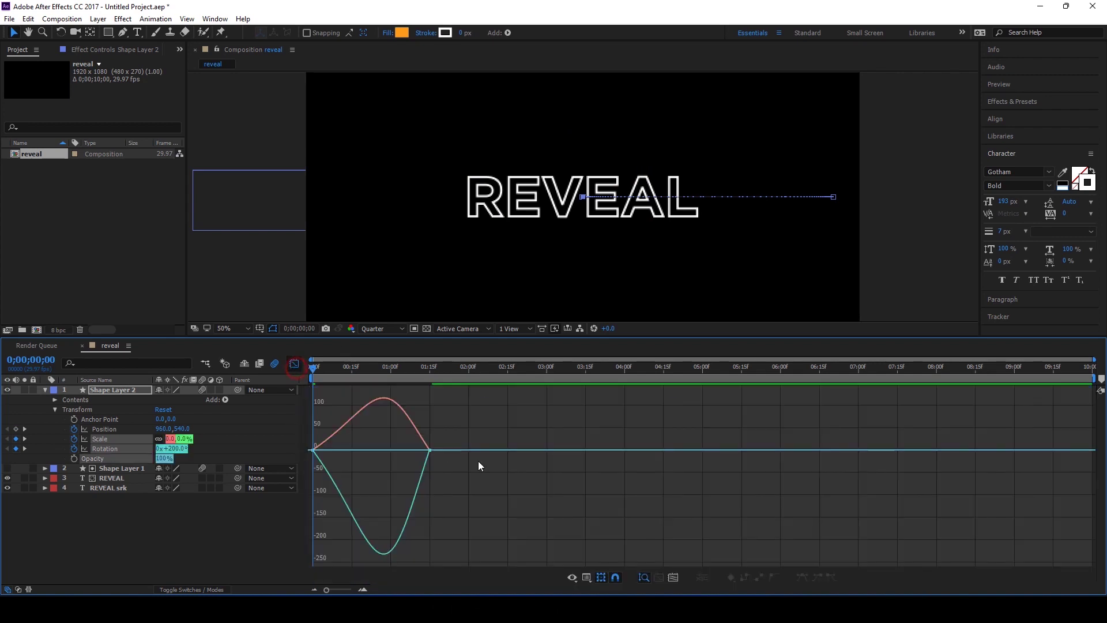
{"action": "left_click", "coordinate": [375, 450]}
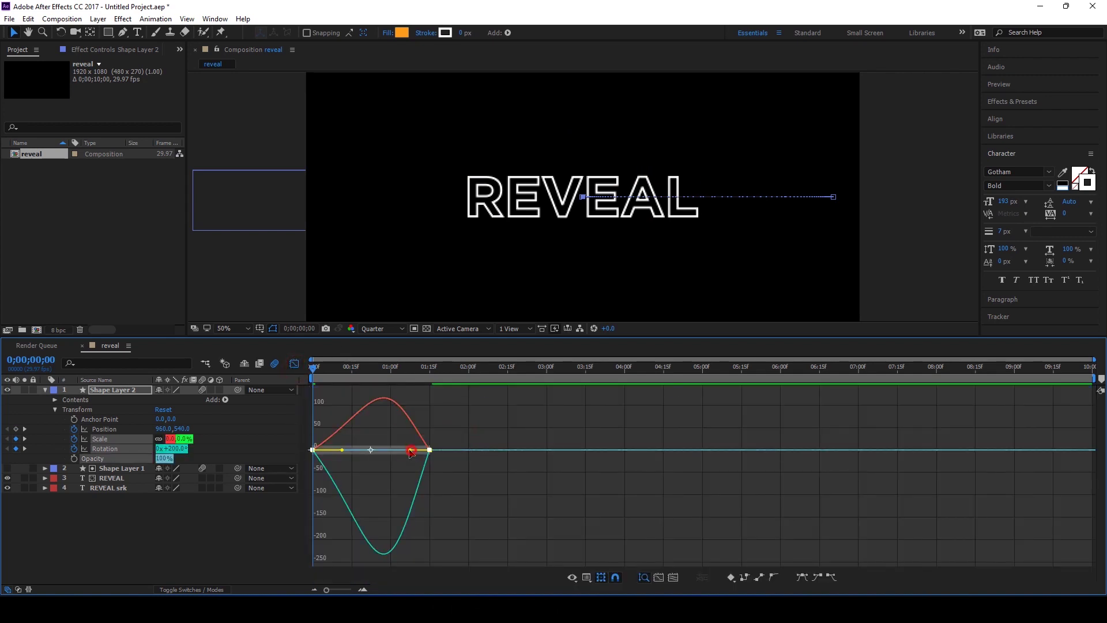
{"action": "left_click_drag", "start_coordinate": [411, 451], "coordinate": [340, 459]}
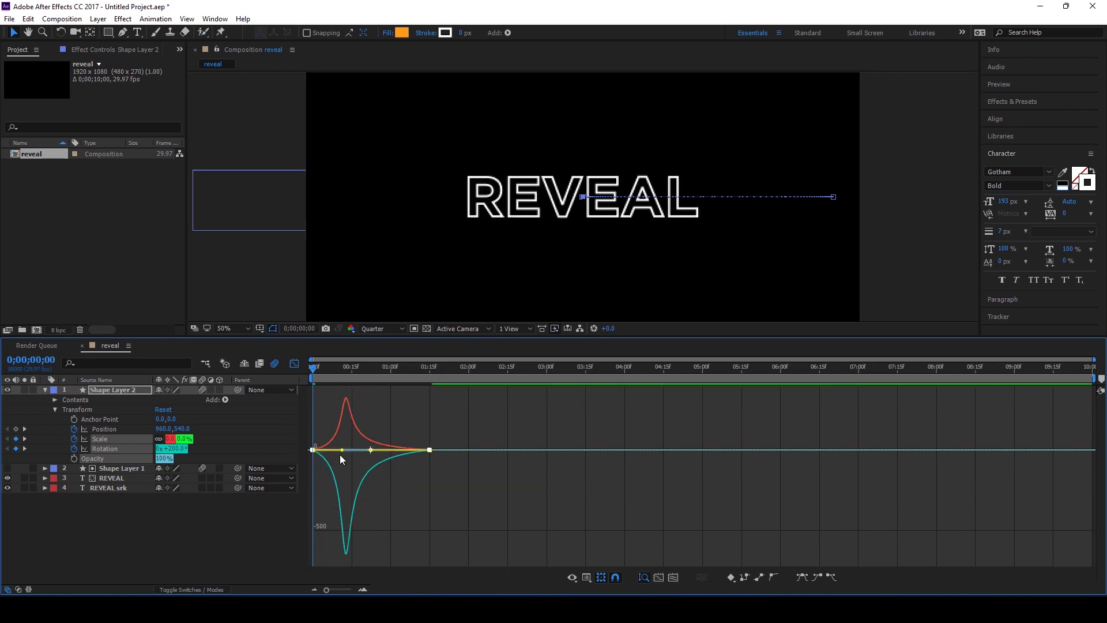
{"action": "left_click", "coordinate": [294, 365]}
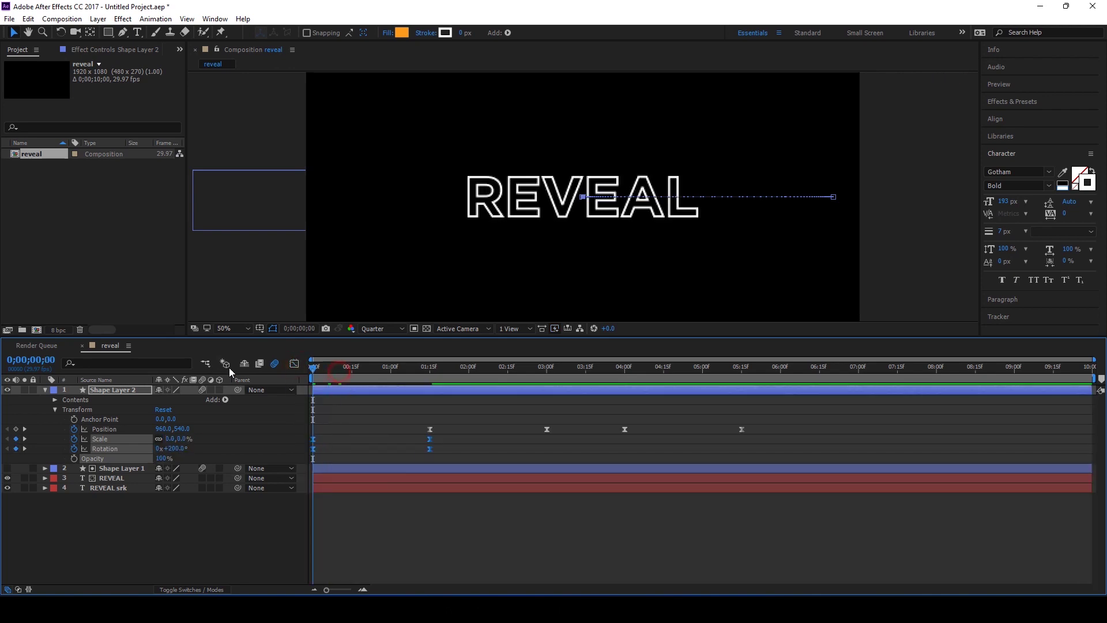
{"action": "key", "text": "space"}
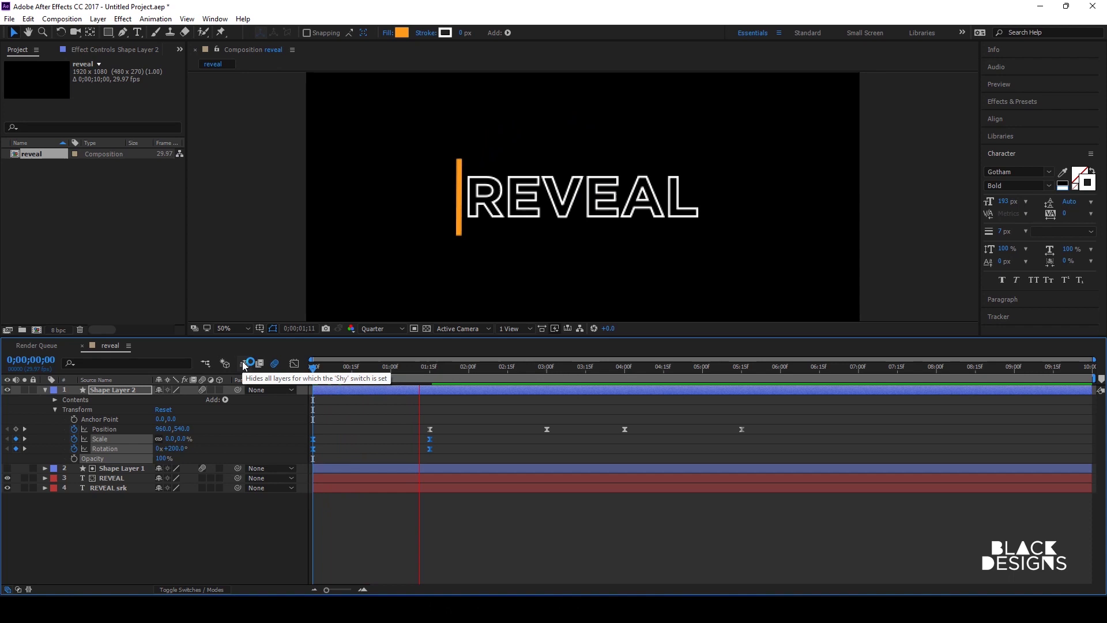